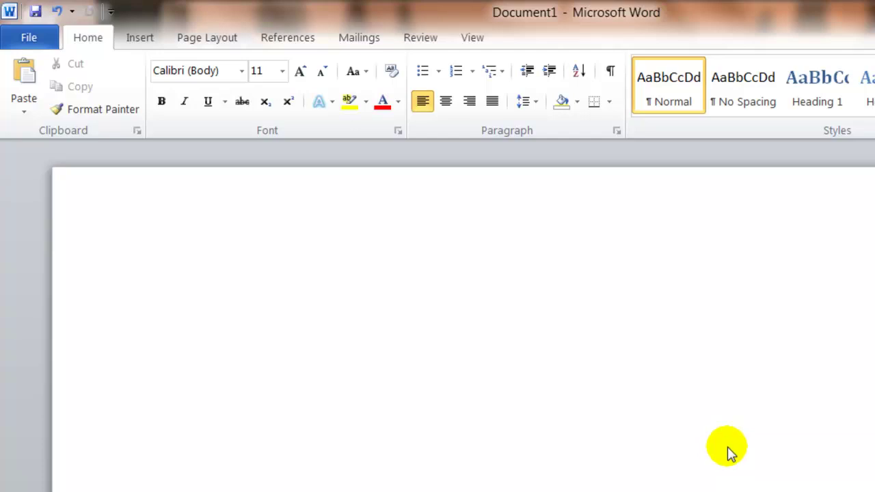
- Draw a horizontal arrow line about 0.99 inches long near the upper-left corner of the page
{"action": "left_click", "coordinate": [223, 283]}
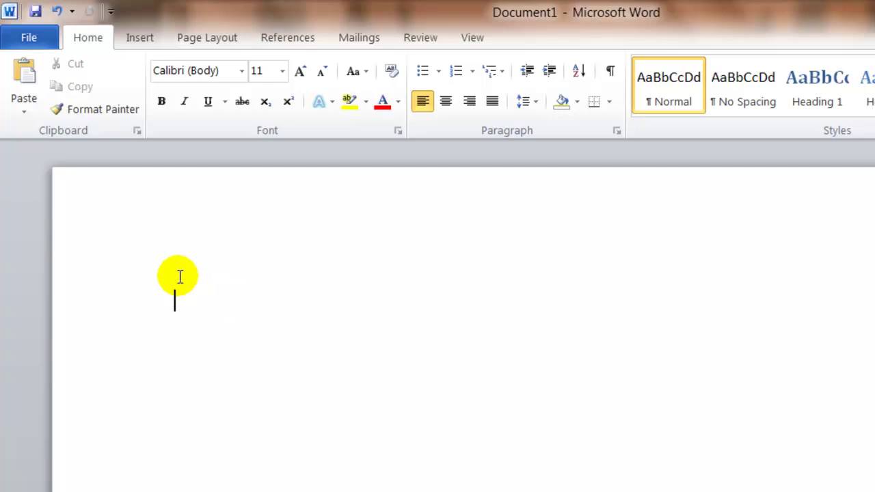
{"action": "left_click", "coordinate": [141, 38]}
{"action": "left_click", "coordinate": [293, 92]}
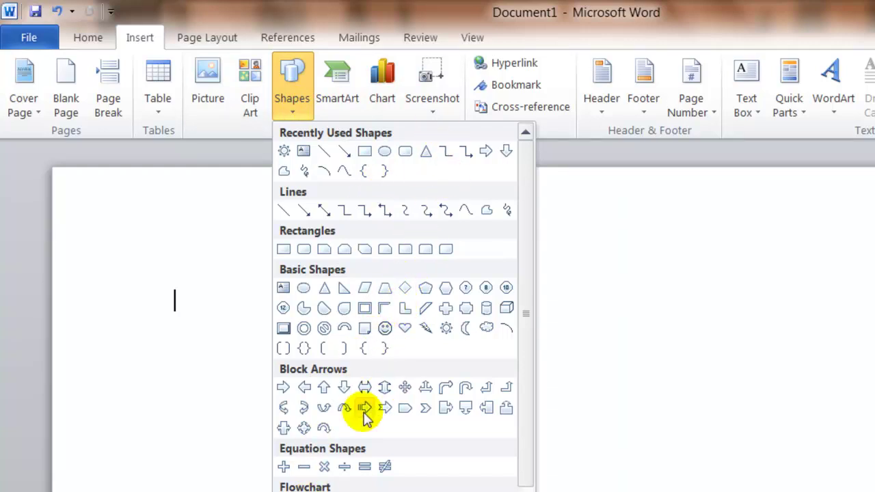
{"action": "left_click", "coordinate": [345, 153]}
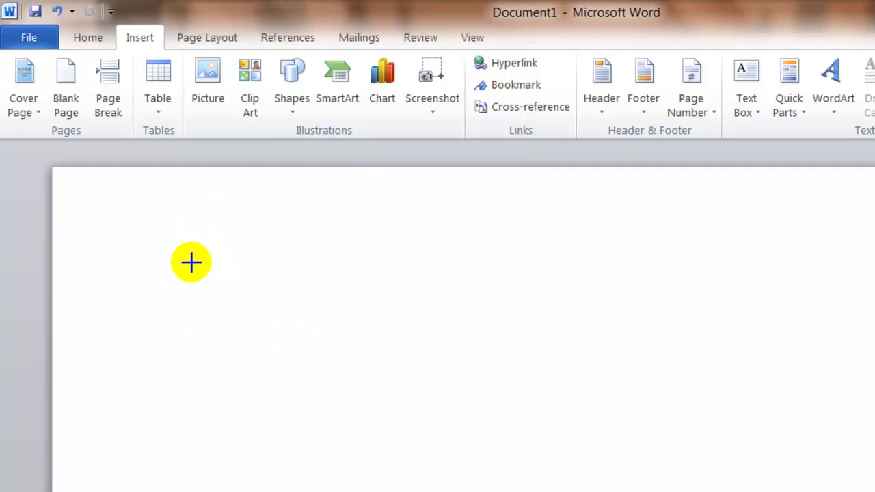
{"action": "left_click_drag", "start_coordinate": [184, 299], "coordinate": [304, 299]}
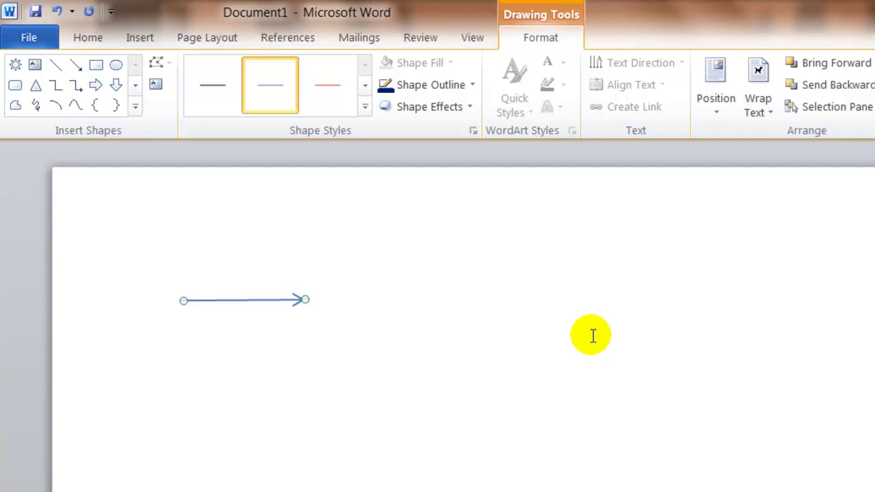
{"action": "left_click", "coordinate": [422, 341]}
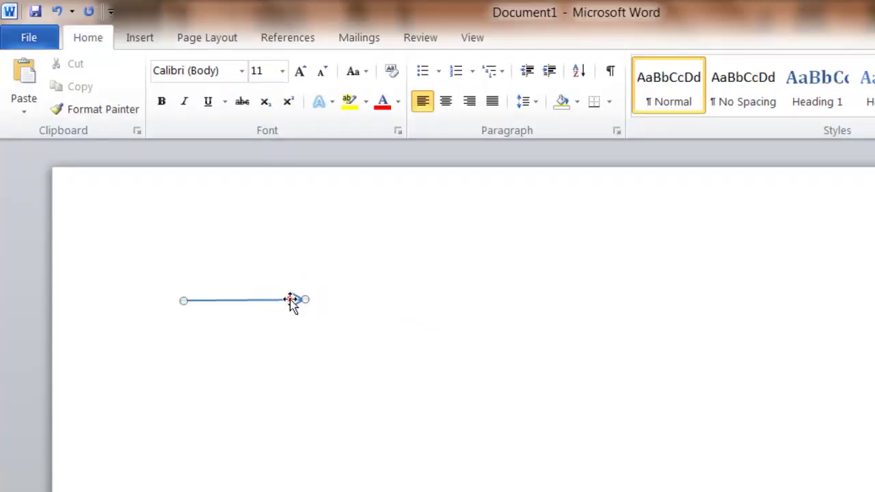
- Set the arrow's outline colour to the darkest olive green theme shade and its weight to 3 pt
{"action": "left_click", "coordinate": [289, 299]}
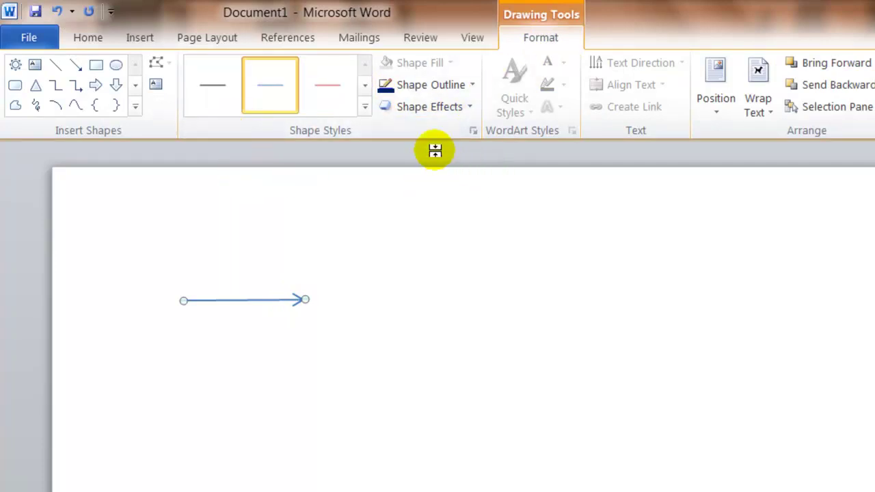
{"action": "left_click", "coordinate": [470, 85]}
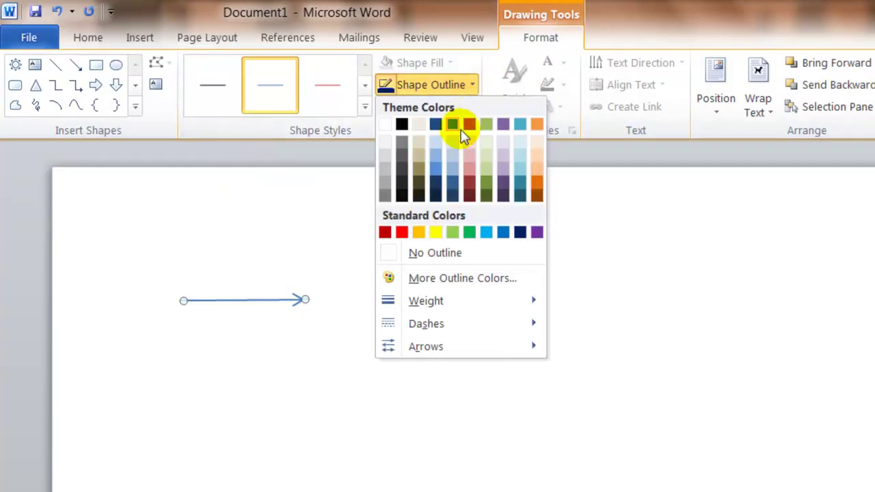
{"action": "left_click", "coordinate": [486, 196]}
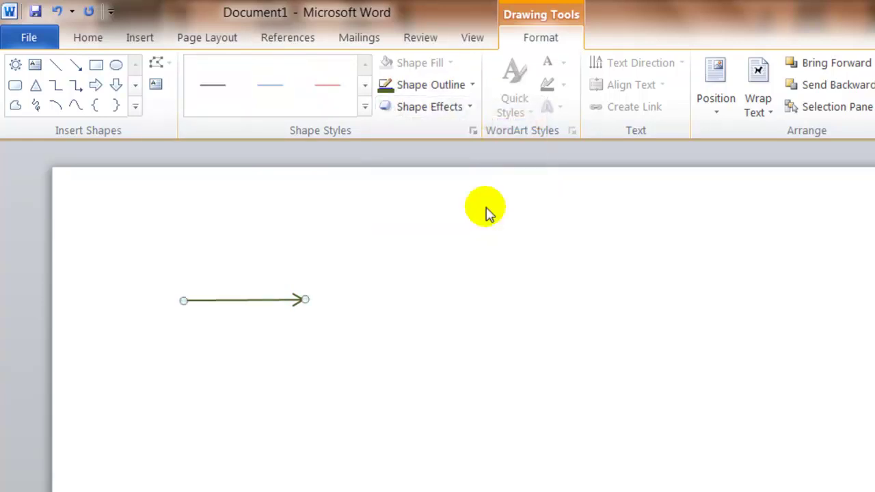
{"action": "left_click", "coordinate": [471, 88]}
{"action": "mouse_move", "coordinate": [460, 312]}
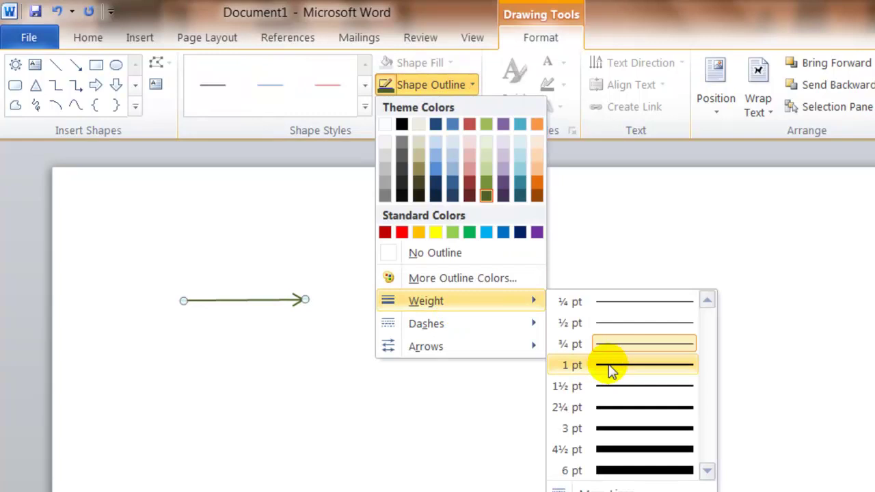
{"action": "left_click", "coordinate": [597, 429]}
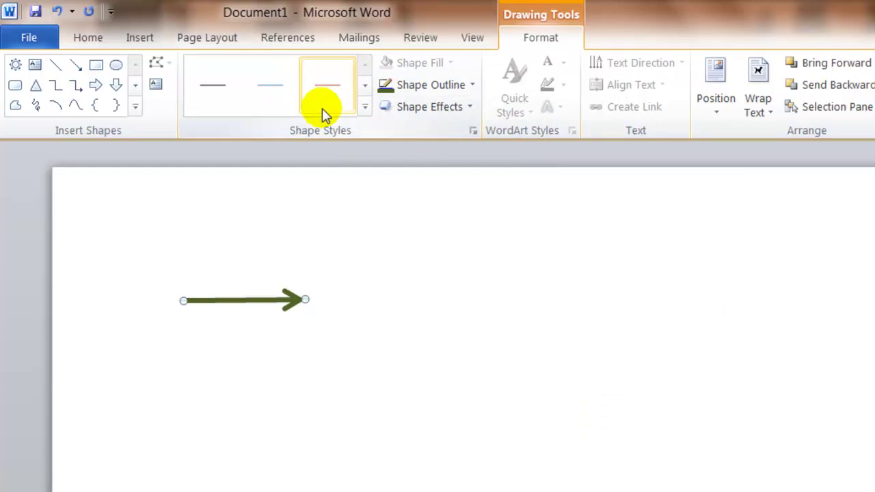
- Apply the thick red line preset with a shadow from the shape styles to the arrow
{"action": "left_click", "coordinate": [247, 303]}
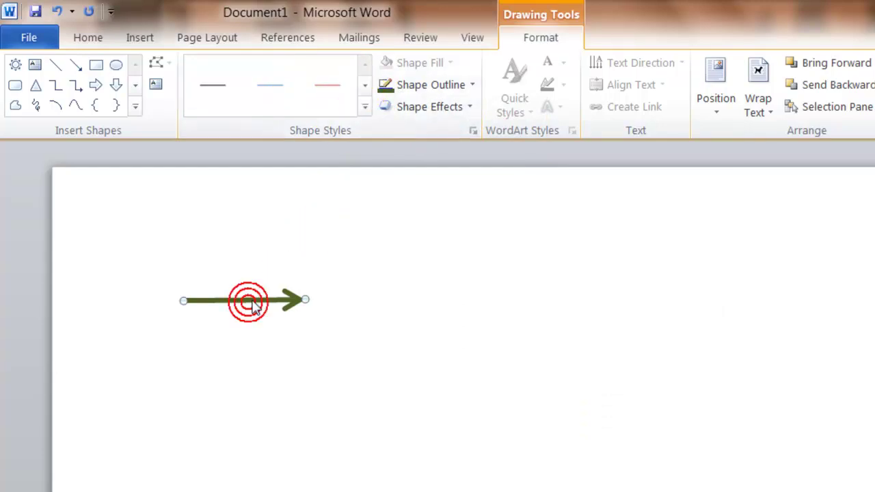
{"action": "left_click", "coordinate": [365, 89]}
{"action": "left_click", "coordinate": [364, 89]}
{"action": "left_click", "coordinate": [364, 88]}
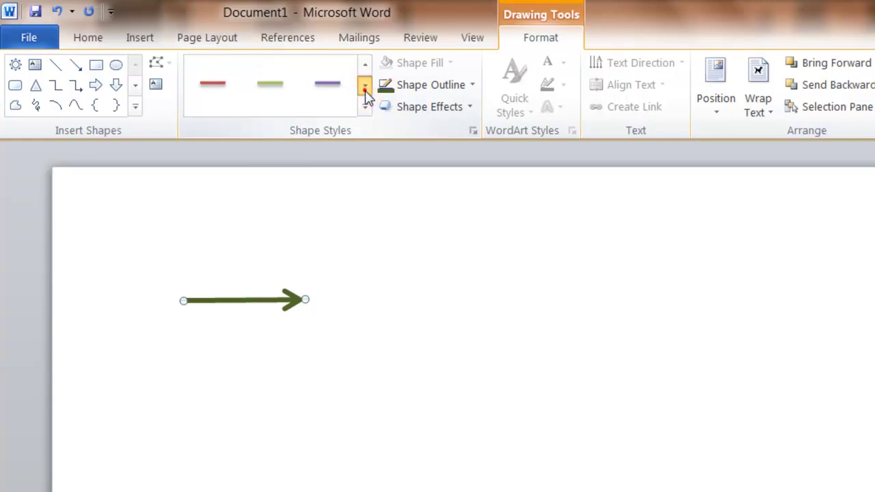
{"action": "left_click", "coordinate": [364, 88]}
{"action": "left_click", "coordinate": [364, 87]}
{"action": "left_click", "coordinate": [276, 92]}
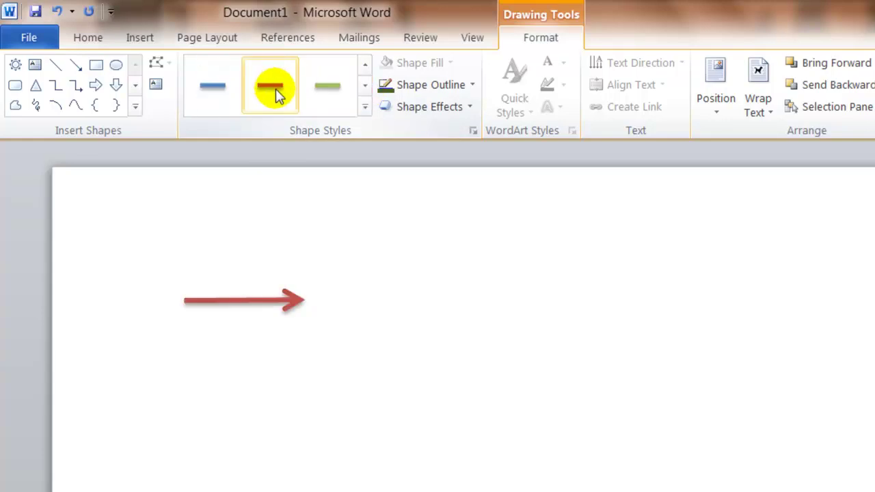
{"action": "left_click", "coordinate": [277, 94]}
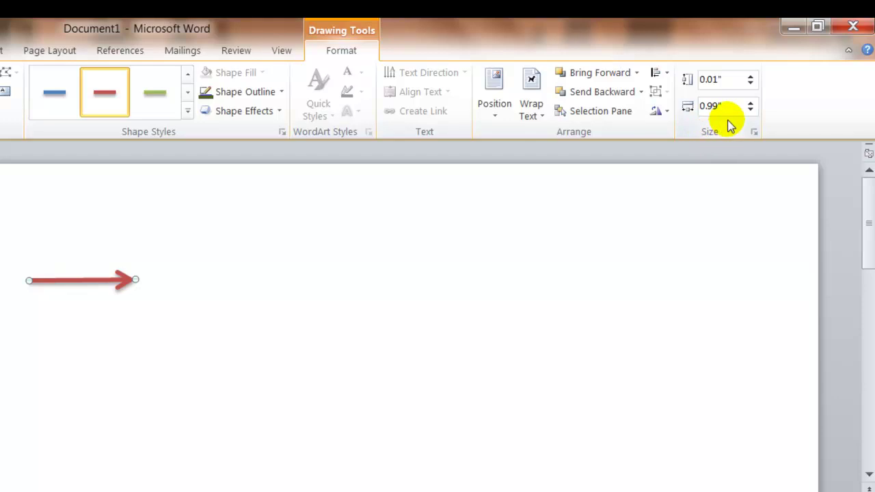
- Increase the arrow's height to 0.2 inches, and reduce it to 0 inches to level the arrow
{"action": "left_click", "coordinate": [751, 76]}
{"action": "left_click", "coordinate": [751, 76]}
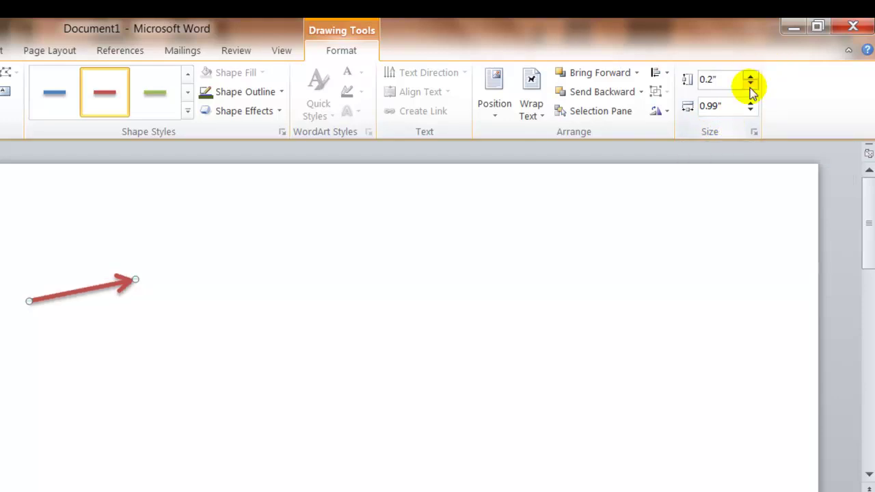
{"action": "left_click", "coordinate": [750, 85]}
{"action": "left_click", "coordinate": [751, 85]}
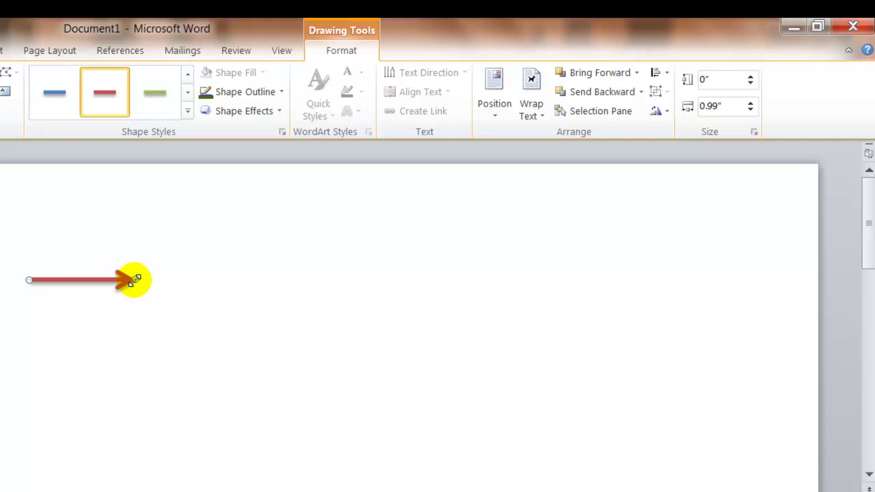
- Angle the arrow upward by moving its tip to about 0.49 inches high and 0.63 inches wide, and delete the arrow
{"action": "left_click_drag", "start_coordinate": [133, 280], "coordinate": [95, 227]}
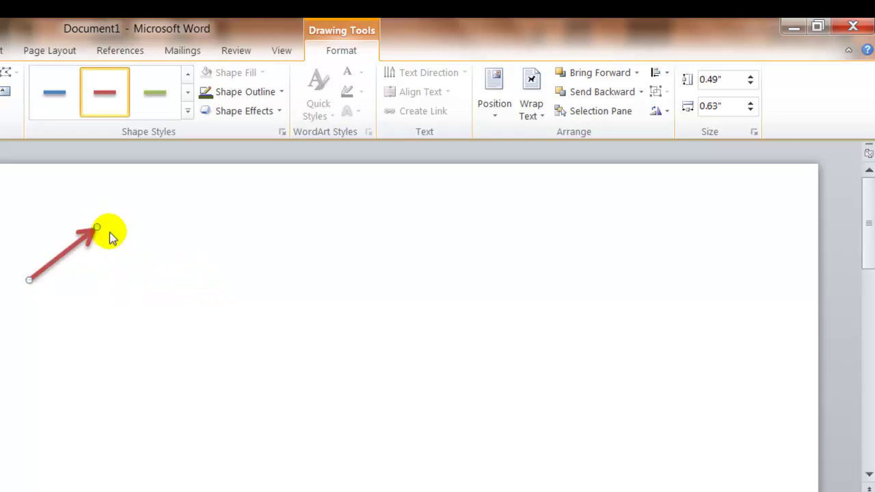
{"action": "left_click", "coordinate": [127, 289]}
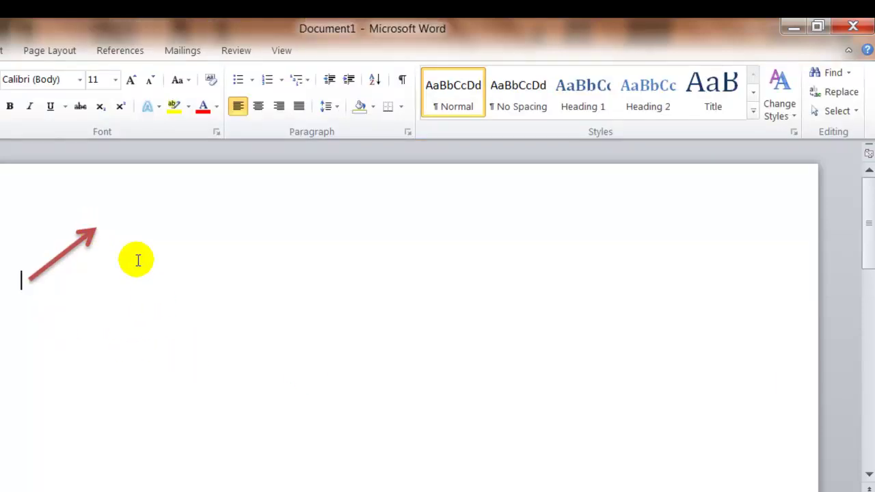
{"action": "left_click", "coordinate": [61, 258]}
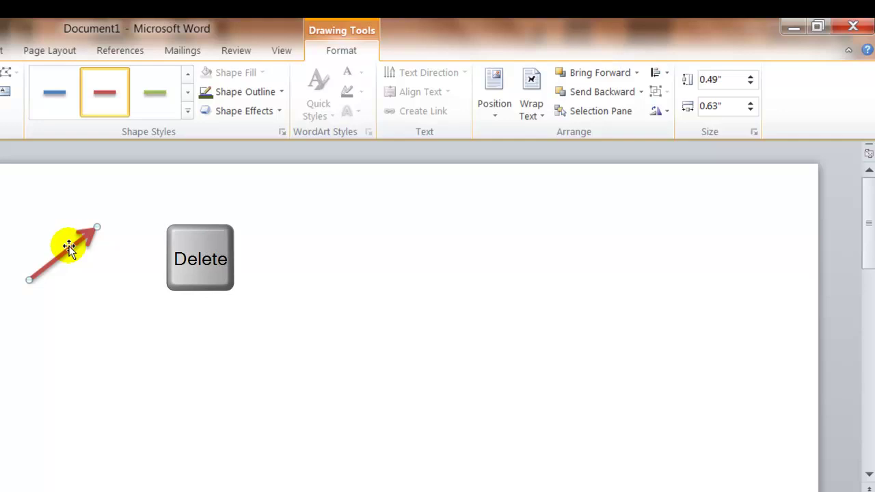
{"action": "key", "text": "Delete"}
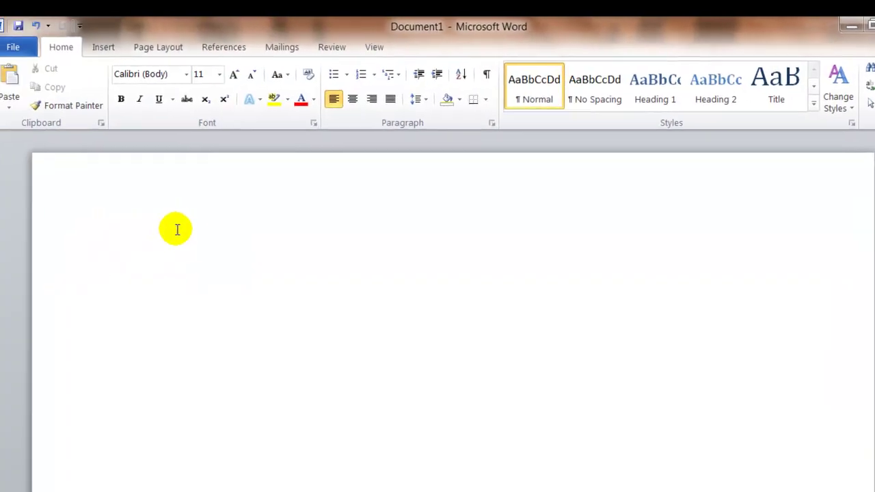
- Draw a Sun shape about 0.66 inches high and 0.68 inches wide near the upper-left corner of the page
{"action": "left_click", "coordinate": [101, 46]}
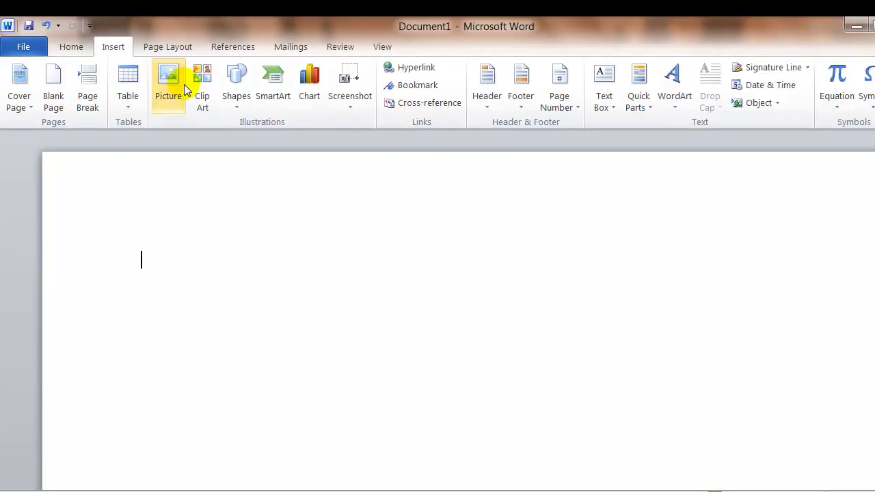
{"action": "left_click", "coordinate": [236, 79]}
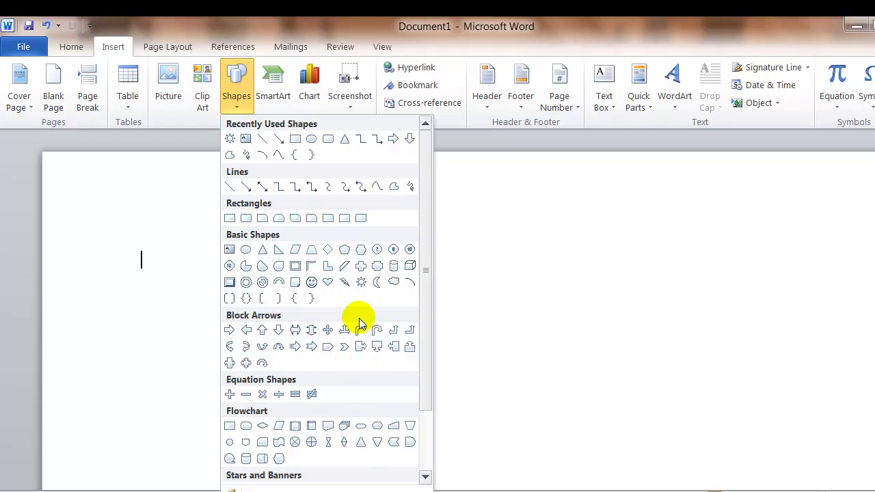
{"action": "left_click", "coordinate": [361, 282]}
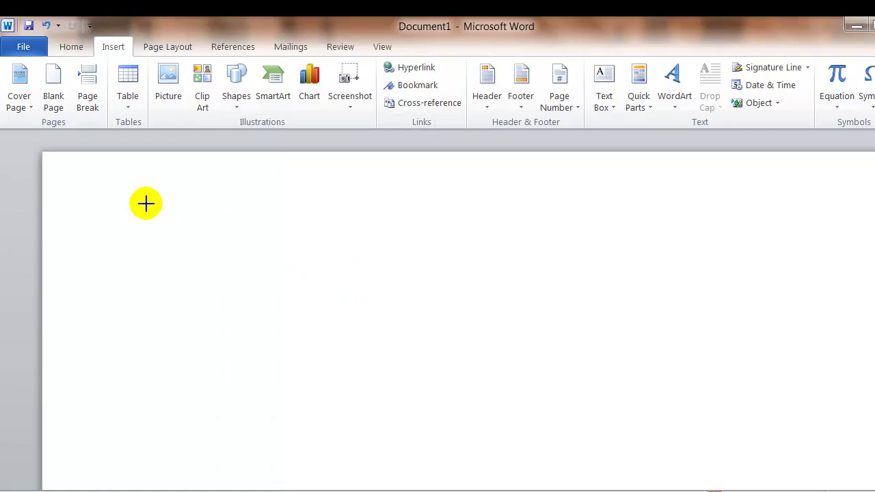
{"action": "mouse_move", "coordinate": [142, 205]}
{"action": "left_mouse_down"}
{"action": "mouse_move", "coordinate": [145, 225]}
{"action": "mouse_move", "coordinate": [211, 270]}
{"action": "left_mouse_up"}
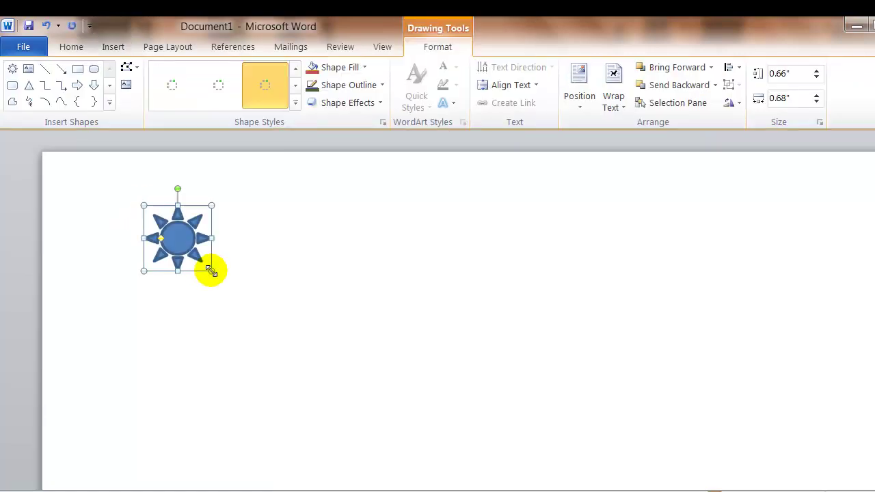
- Fill the sun with the lightest olive green theme shade and give it a dark teal outline
{"action": "left_click", "coordinate": [362, 68]}
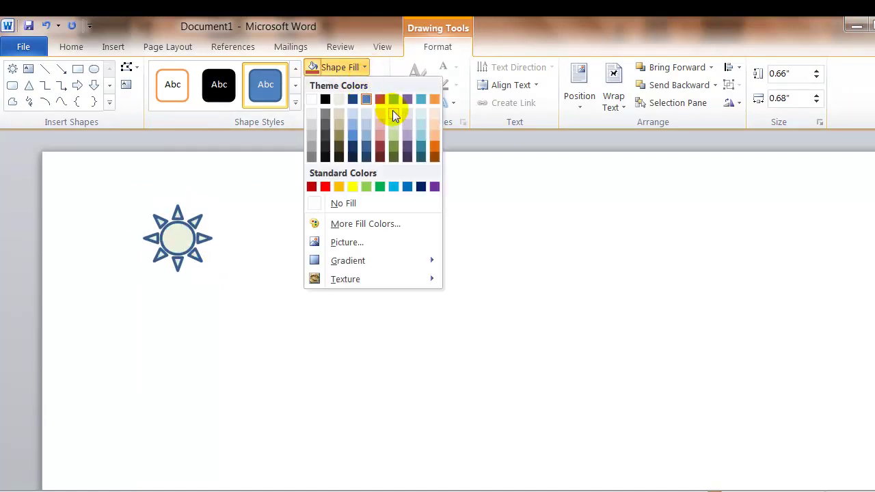
{"action": "left_click", "coordinate": [393, 112]}
{"action": "left_click", "coordinate": [383, 86]}
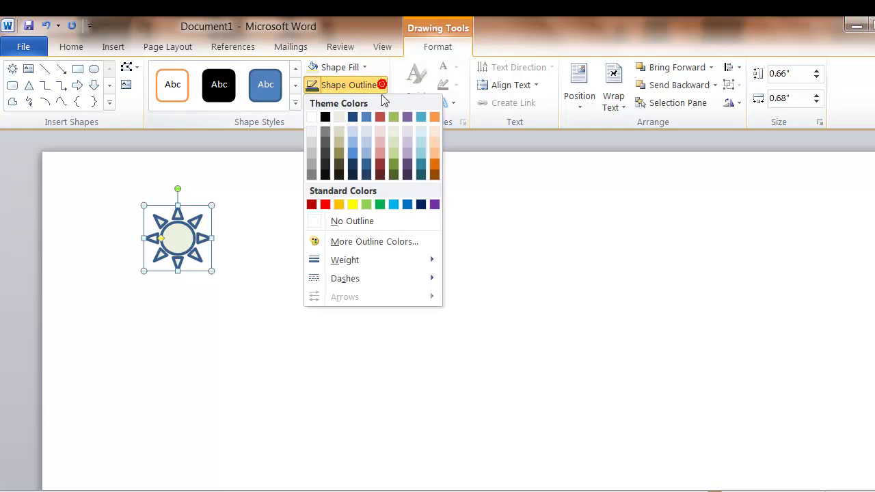
{"action": "left_click", "coordinate": [419, 171]}
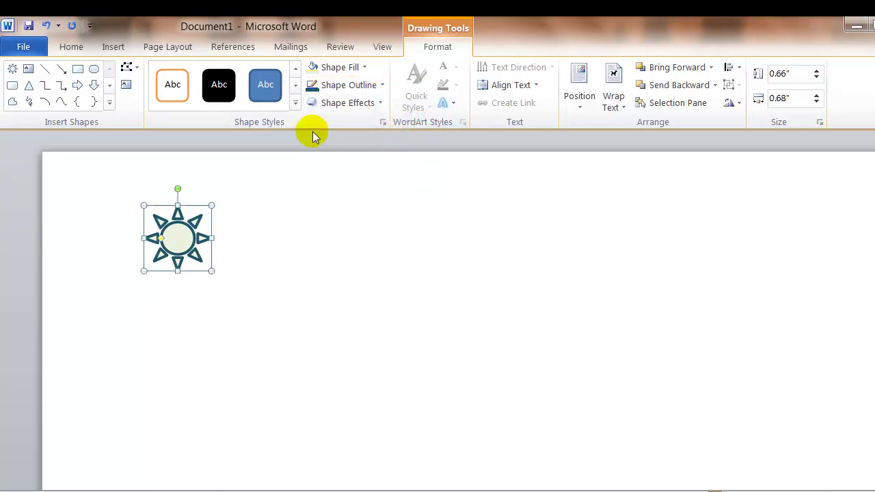
- Apply the teal filled preset with a darker teal outline from the shape styles to the sun
{"action": "left_click", "coordinate": [295, 85]}
{"action": "left_click", "coordinate": [295, 85]}
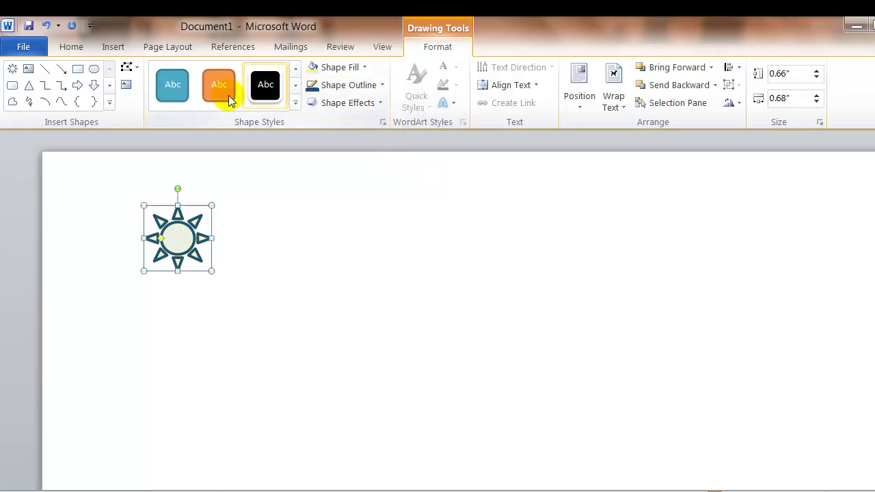
{"action": "left_click", "coordinate": [172, 84]}
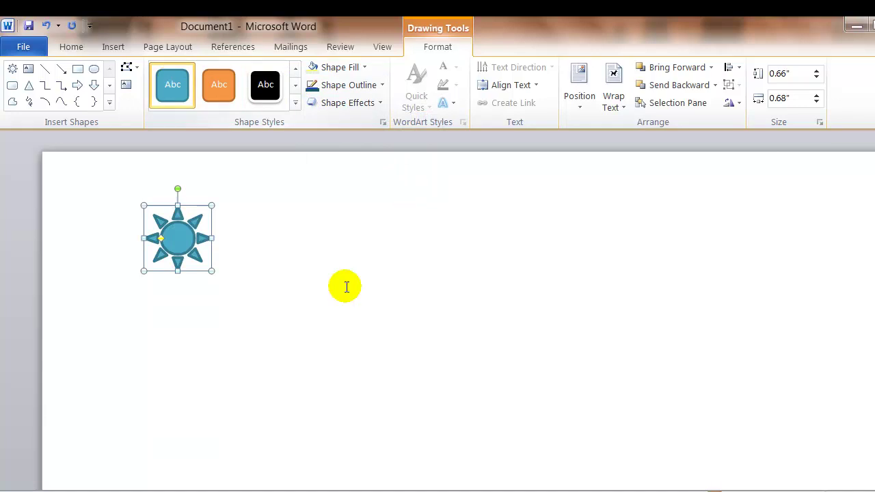
{"action": "left_click", "coordinate": [295, 320]}
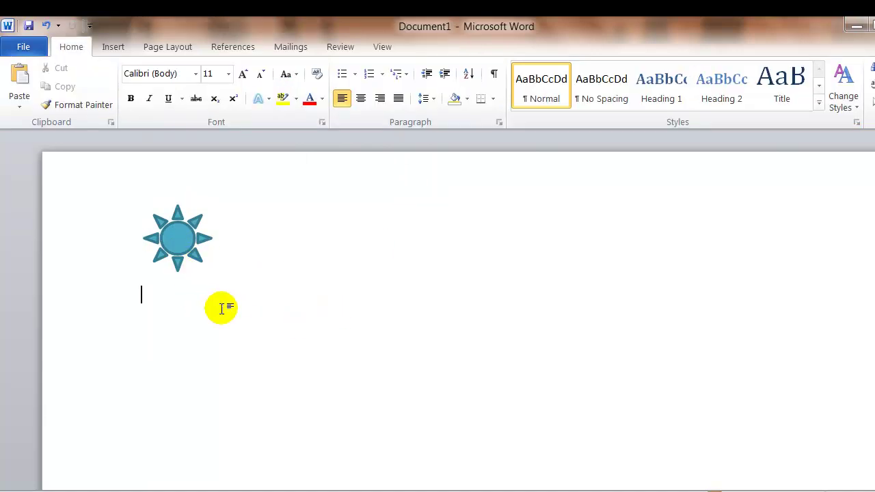
{"action": "left_click", "coordinate": [222, 254]}
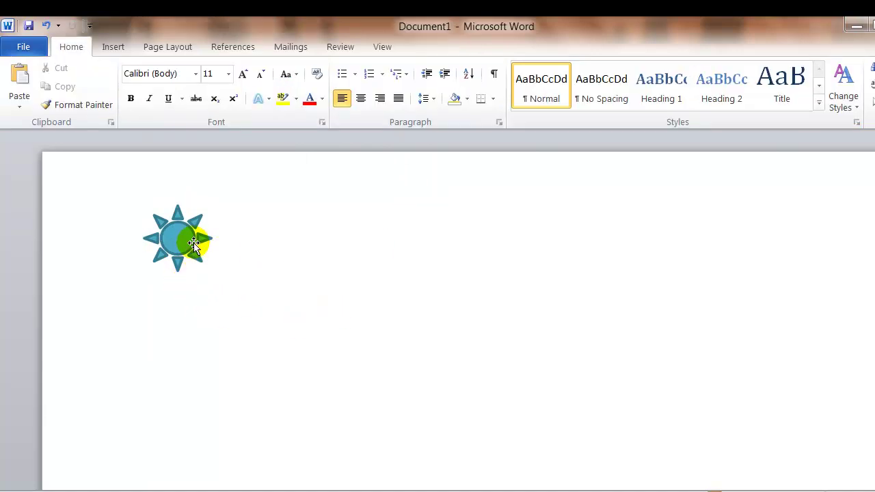
- Rotate the sun shape slightly clockwise with its rotation handle, and leave it deselected
{"action": "left_click", "coordinate": [191, 245]}
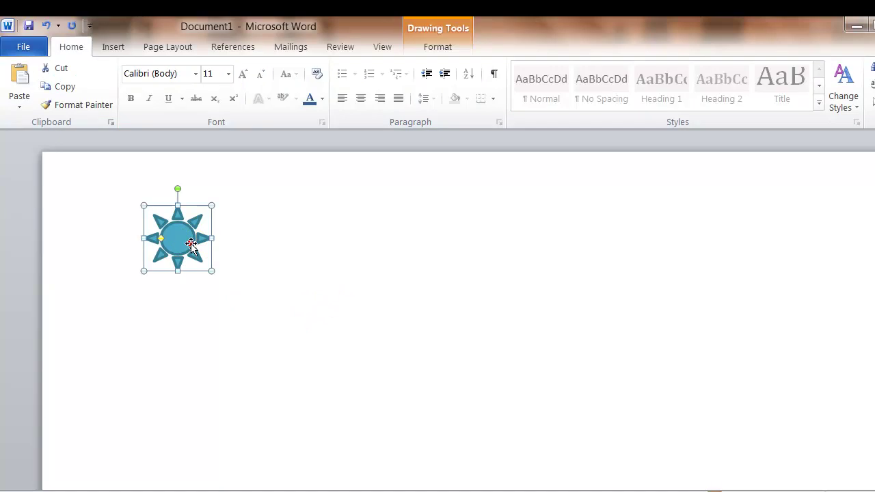
{"action": "left_click", "coordinate": [176, 190]}
{"action": "left_click", "coordinate": [175, 189]}
{"action": "left_click_drag", "start_coordinate": [177, 189], "coordinate": [208, 200]}
{"action": "left_click", "coordinate": [289, 271]}
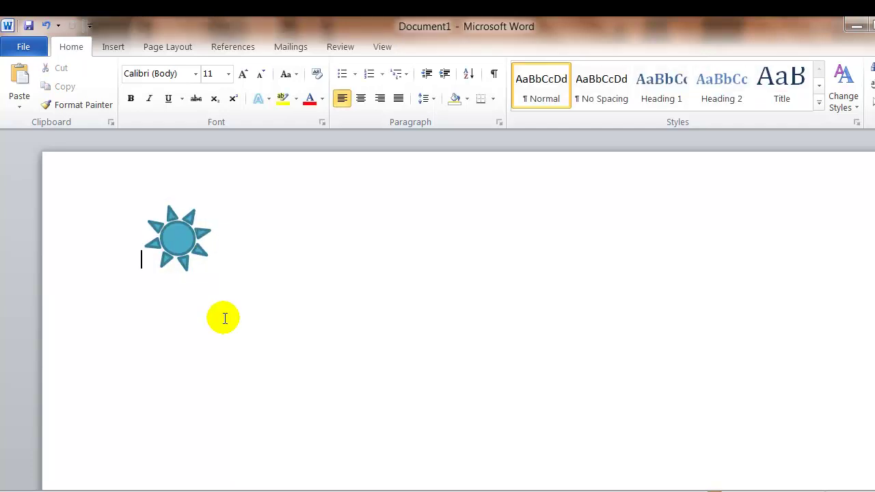
{"action": "left_click", "coordinate": [183, 236]}
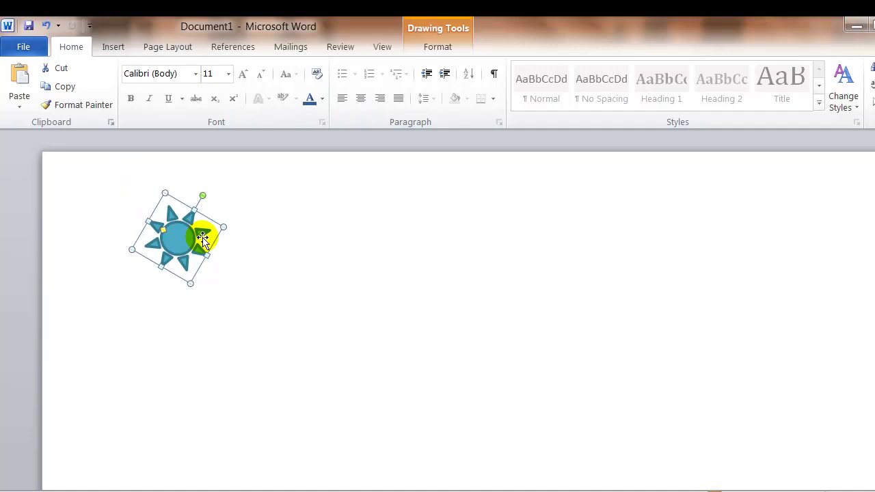
{"action": "left_click", "coordinate": [314, 260]}
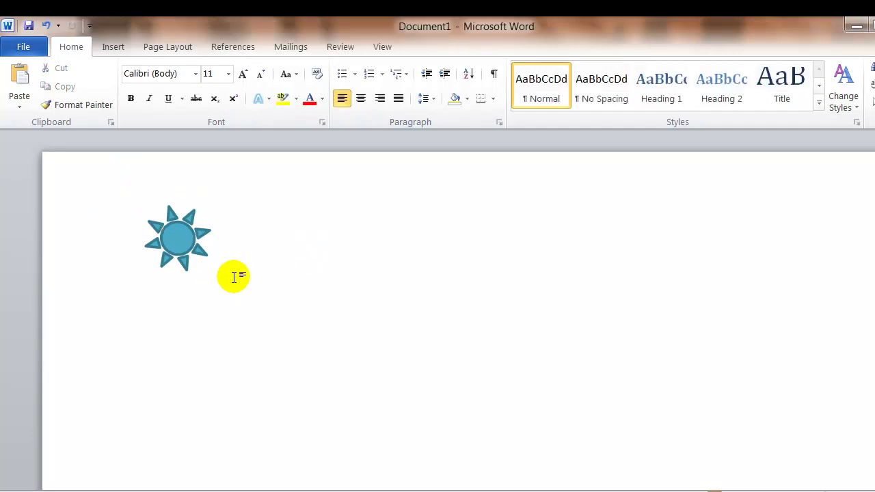
- Delete the teal sun shape from the page
{"action": "left_click", "coordinate": [189, 235]}
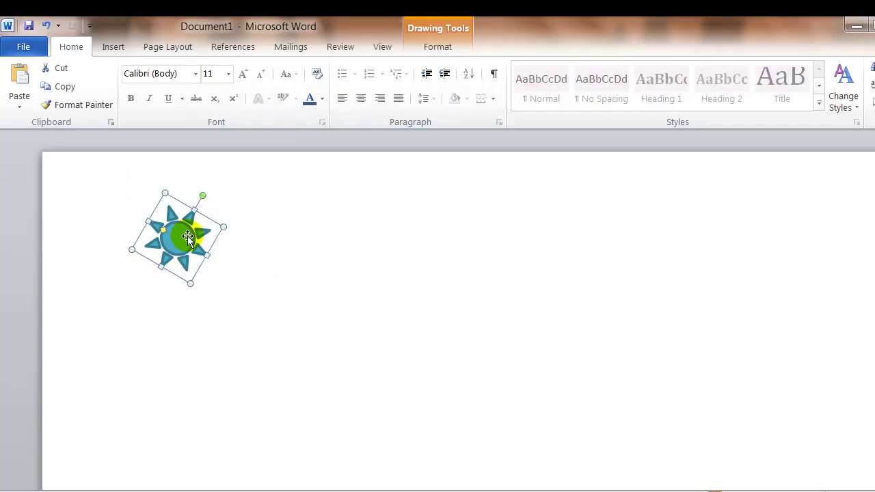
{"action": "key", "text": "Delete"}
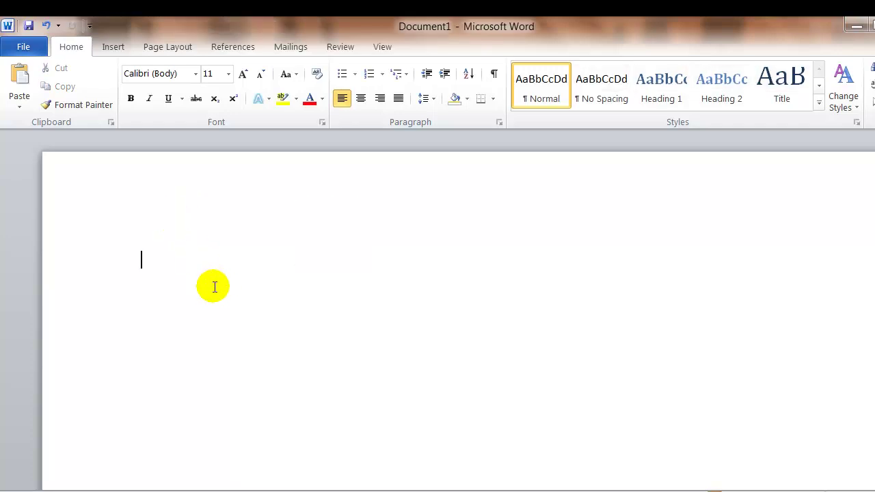
- Insert an Organization Chart SmartArt graphic from the Hierarchy category
{"action": "left_click", "coordinate": [121, 48]}
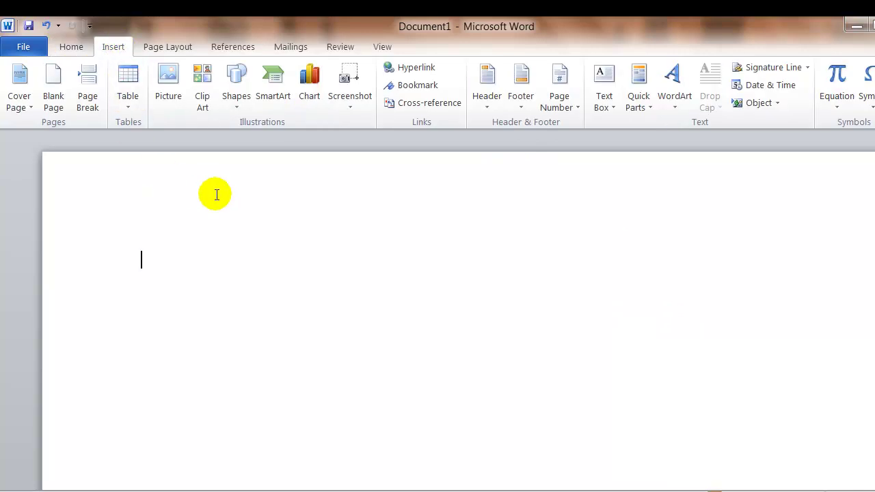
{"action": "left_click", "coordinate": [278, 89]}
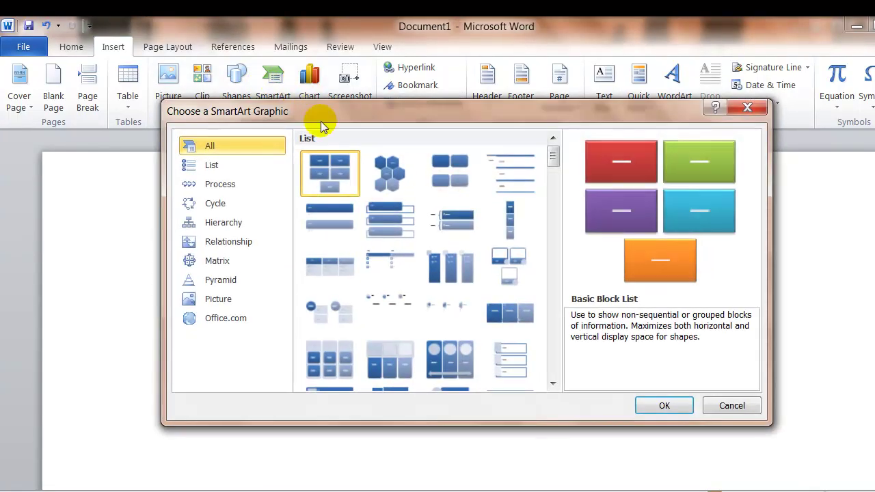
{"action": "left_click", "coordinate": [217, 168]}
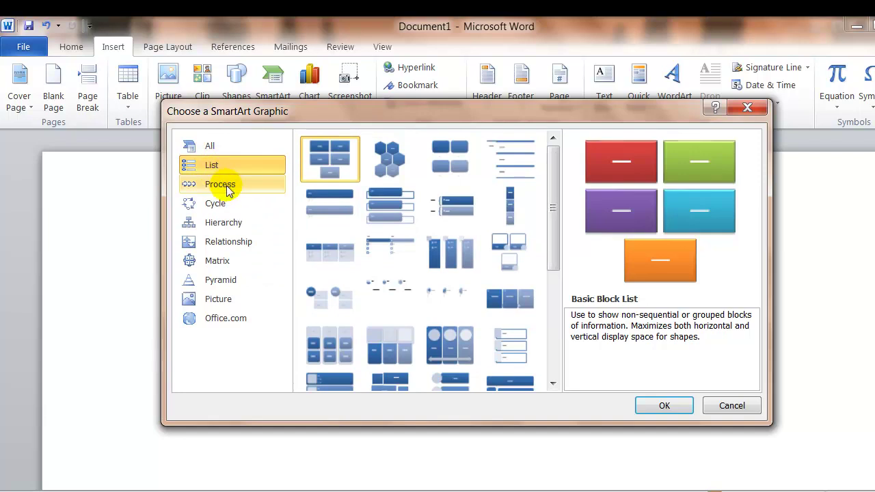
{"action": "left_click", "coordinate": [225, 192]}
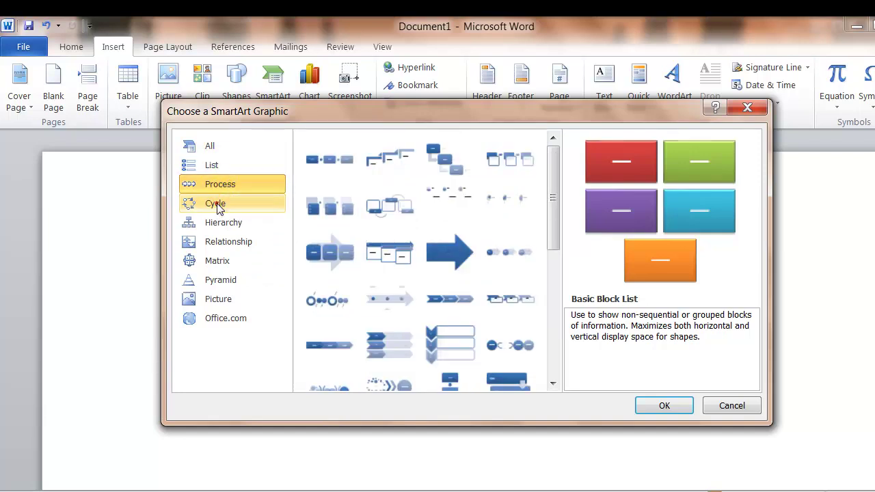
{"action": "left_click", "coordinate": [216, 204]}
{"action": "left_click", "coordinate": [222, 224]}
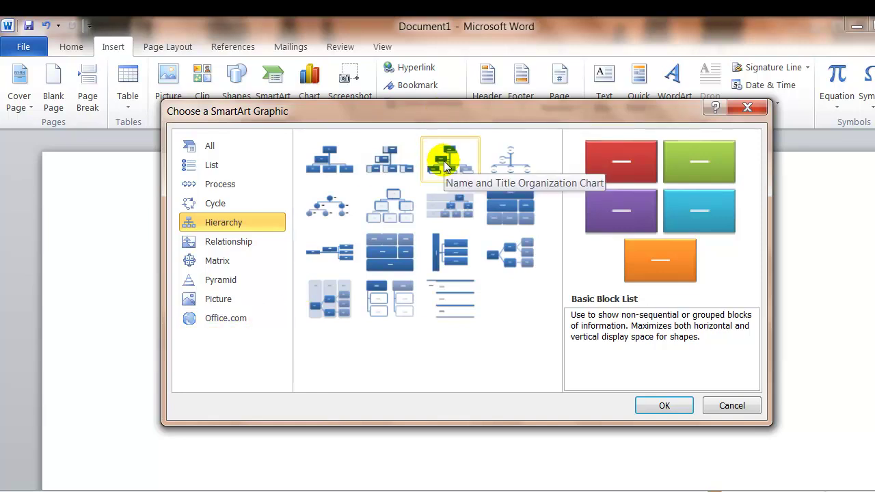
{"action": "left_click", "coordinate": [332, 164]}
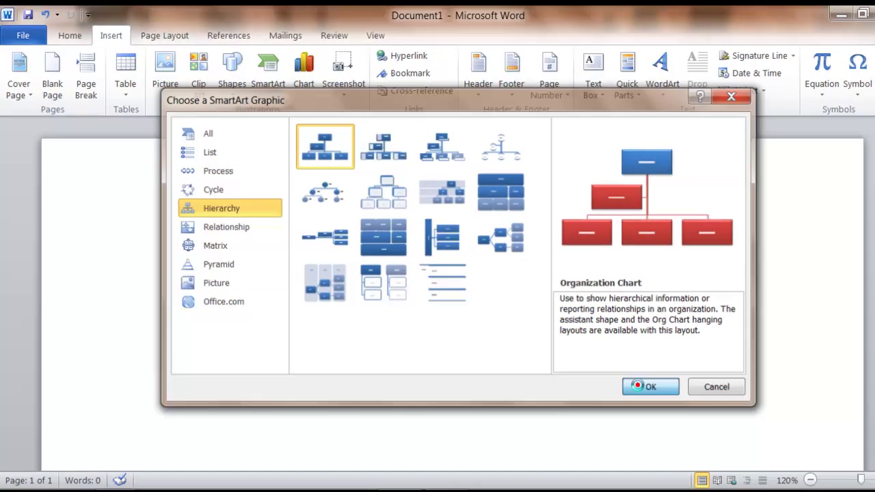
{"action": "left_click", "coordinate": [664, 406]}
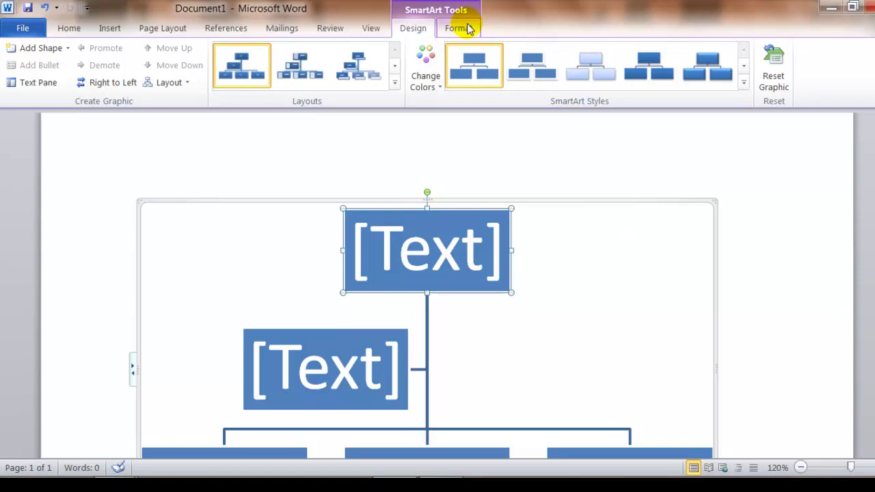
- Set the height of the organization chart's top box to 0.6"
{"action": "left_click", "coordinate": [468, 33]}
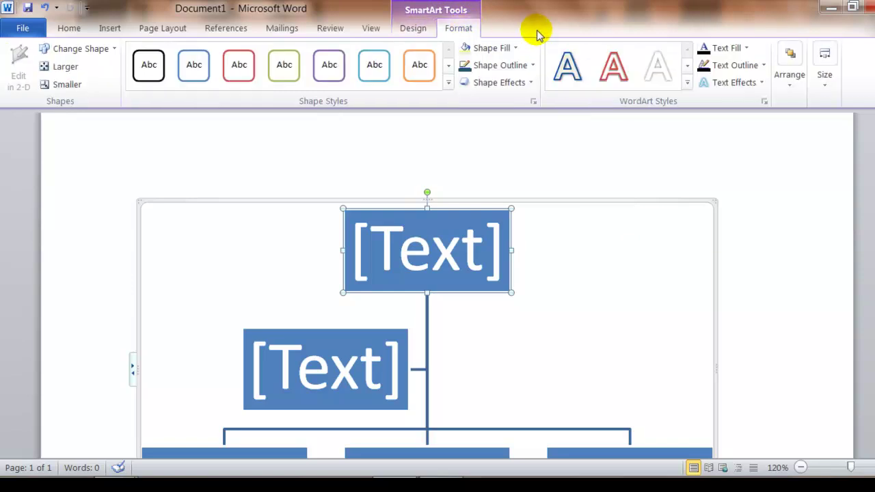
{"action": "left_click", "coordinate": [825, 81]}
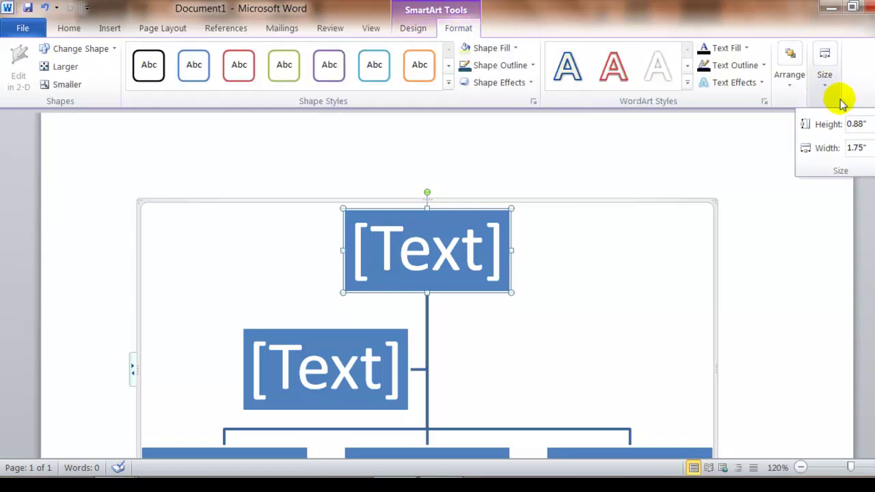
{"action": "left_click", "coordinate": [871, 128]}
{"action": "left_click", "coordinate": [871, 128]}
{"action": "left_click", "coordinate": [871, 127]}
{"action": "left_click", "coordinate": [871, 127]}
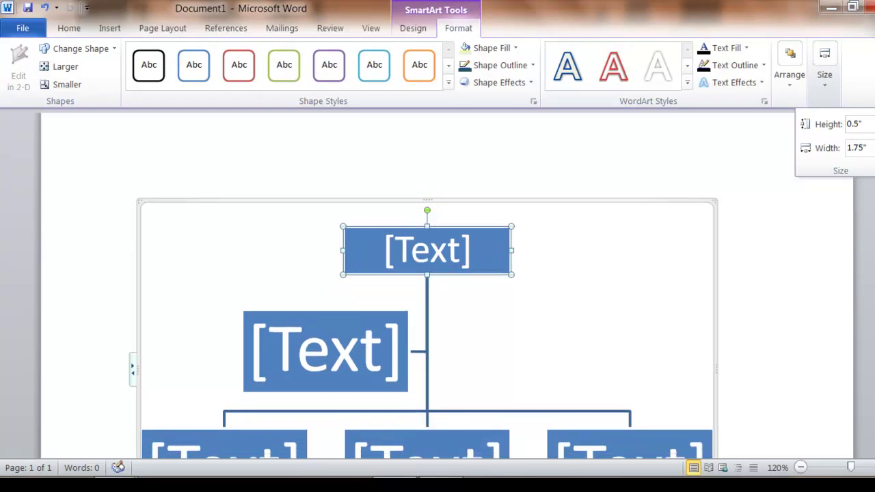
{"action": "left_click", "coordinate": [871, 128]}
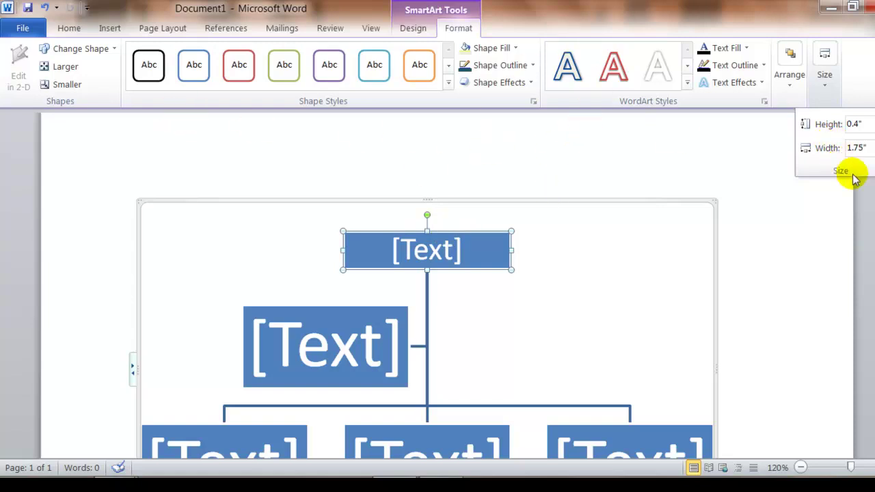
{"action": "left_click", "coordinate": [874, 121]}
{"action": "left_click", "coordinate": [874, 121]}
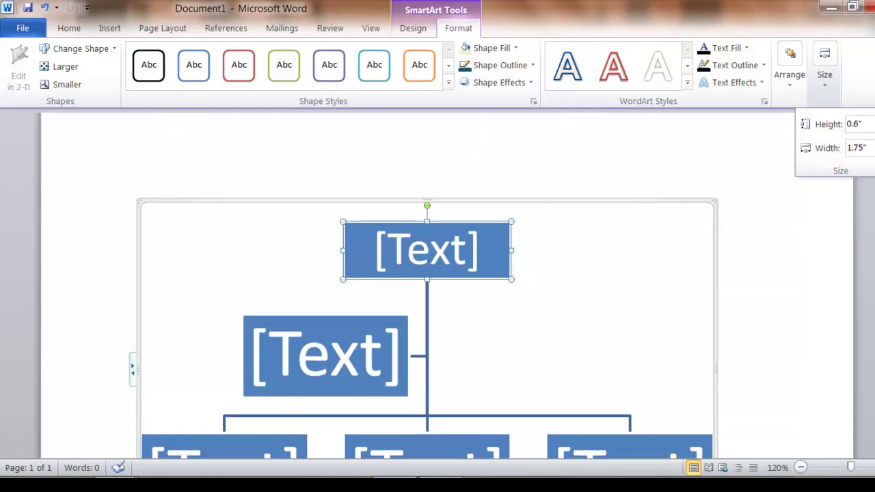
{"action": "left_click", "coordinate": [807, 240]}
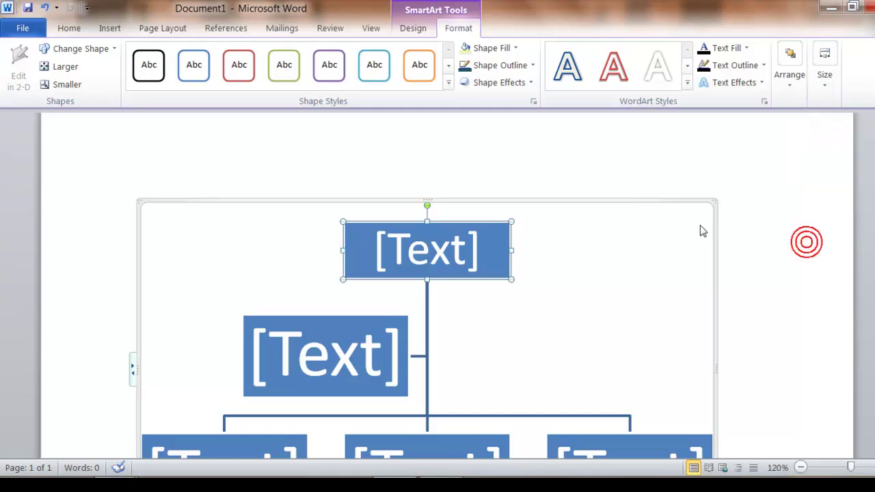
- Select the whole organization chart by its frame and set its height to 3.2"
{"action": "left_click", "coordinate": [162, 203]}
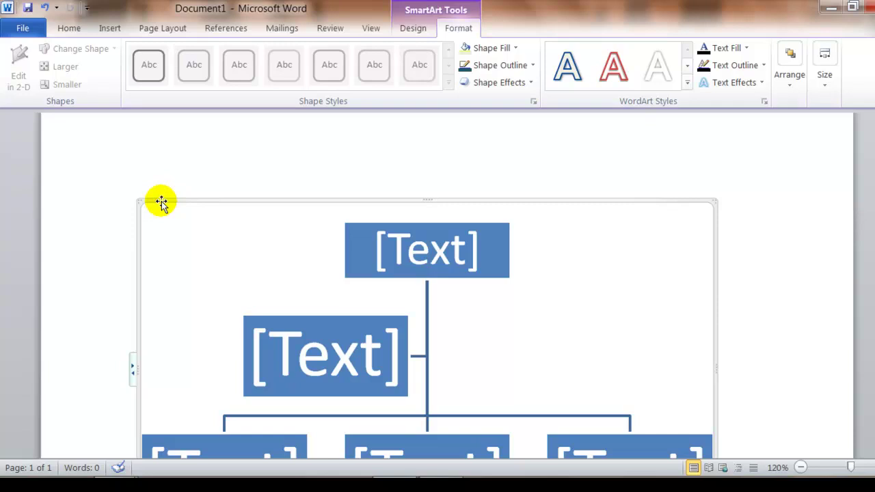
{"action": "left_click", "coordinate": [160, 203]}
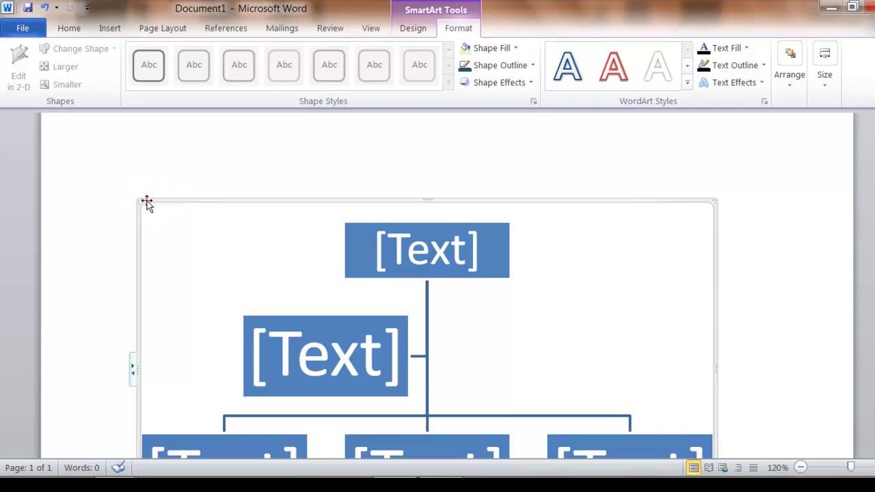
{"action": "left_click", "coordinate": [147, 200]}
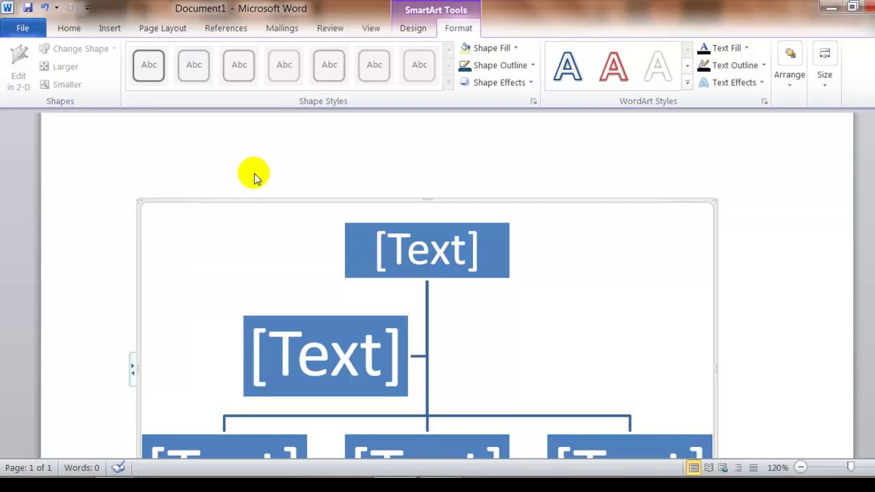
{"action": "left_click", "coordinate": [822, 81]}
{"action": "left_click", "coordinate": [851, 122]}
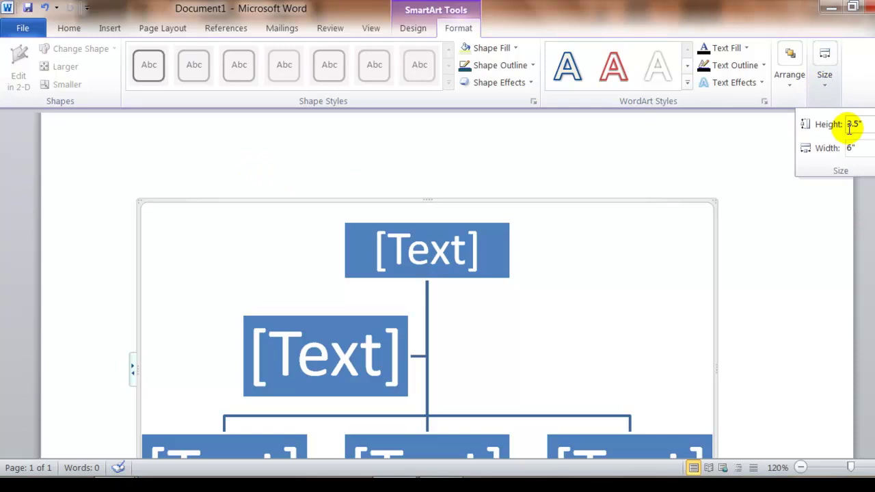
{"action": "key", "text": "Down"}
{"action": "key", "text": "Down"}
{"action": "key", "text": "Down"}
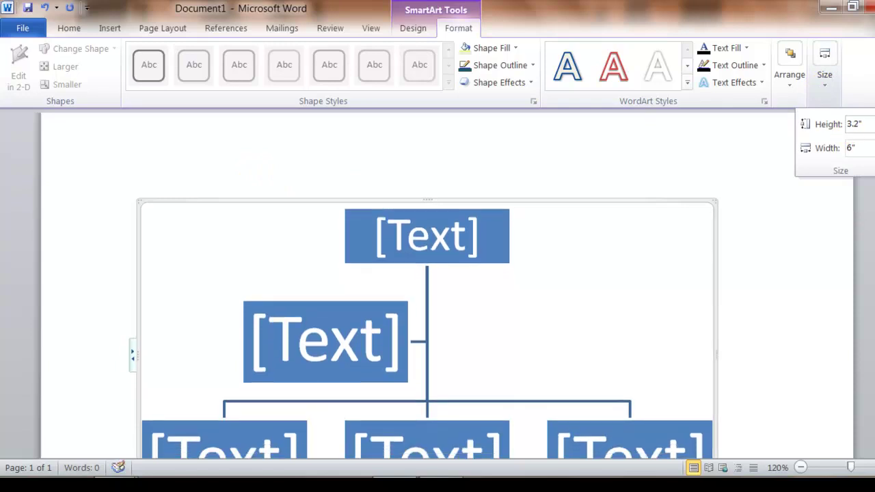
{"action": "left_click", "coordinate": [708, 165]}
- Shrink the whole organization chart from its frame corner to about half its width, and leave it deselected
{"action": "left_click", "coordinate": [711, 202]}
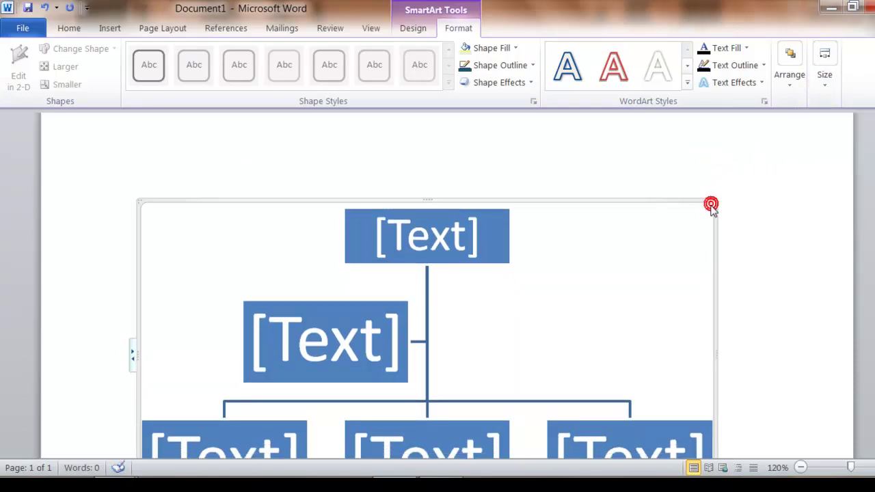
{"action": "left_click_drag", "start_coordinate": [713, 202], "coordinate": [418, 309]}
{"action": "left_click", "coordinate": [605, 277]}
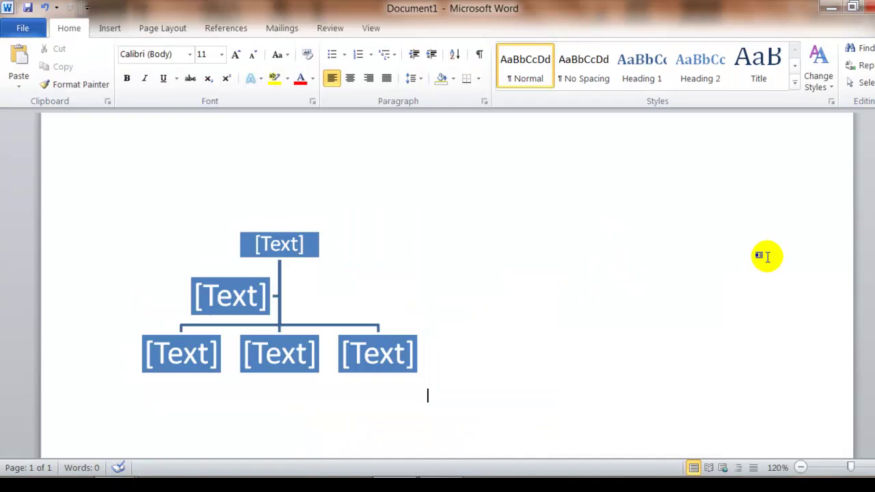
- Give the organization chart's frame the darkest dark blue theme outline and the lightest orange theme fill
{"action": "left_click", "coordinate": [314, 211]}
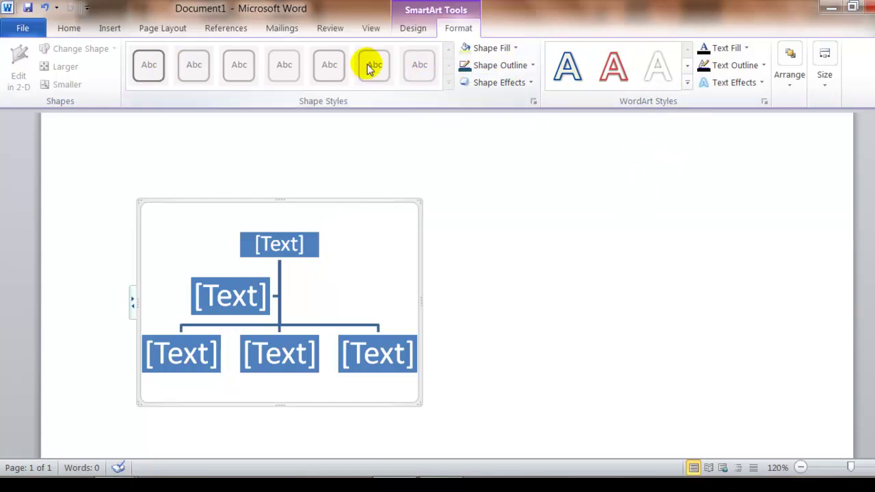
{"action": "left_click", "coordinate": [501, 70]}
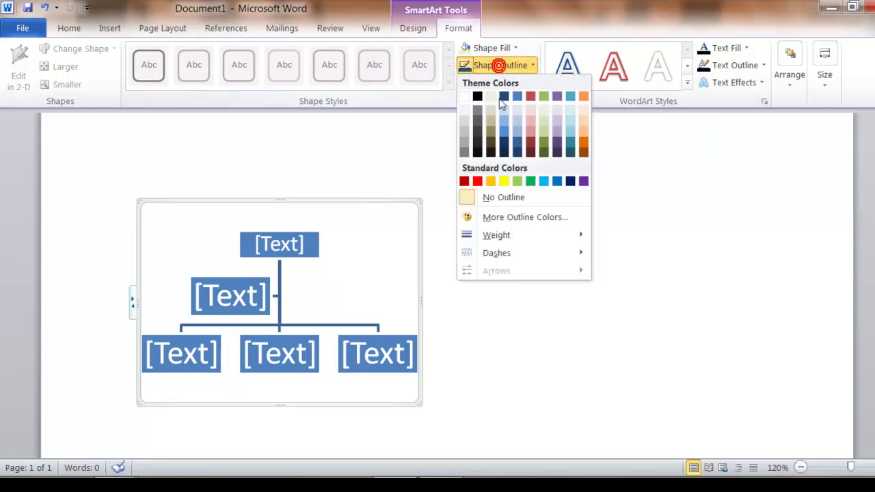
{"action": "left_click", "coordinate": [504, 151]}
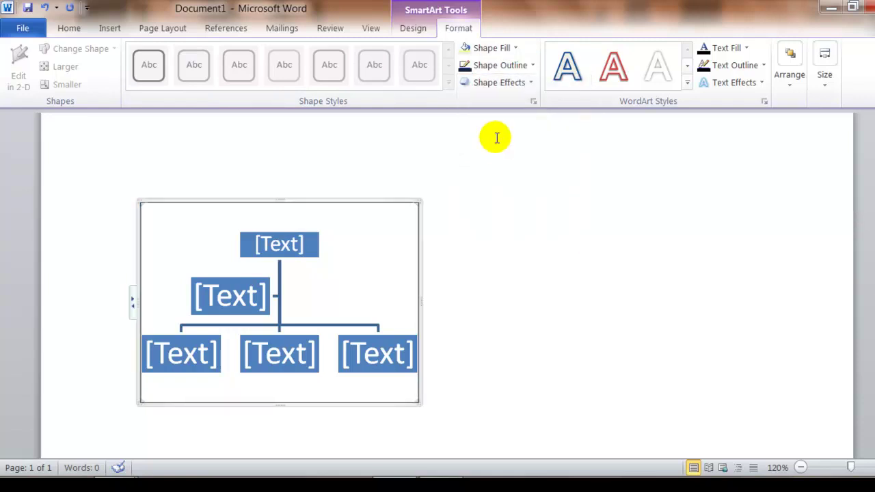
{"action": "left_click", "coordinate": [495, 48]}
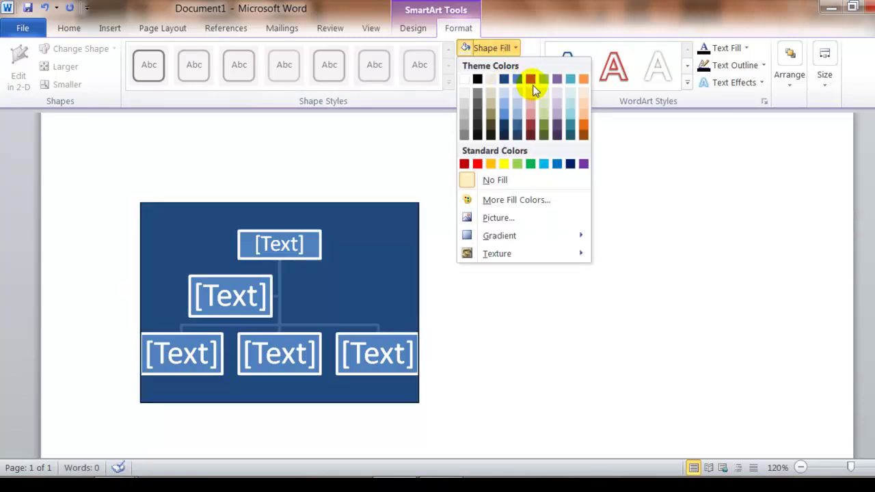
{"action": "left_click", "coordinate": [585, 91]}
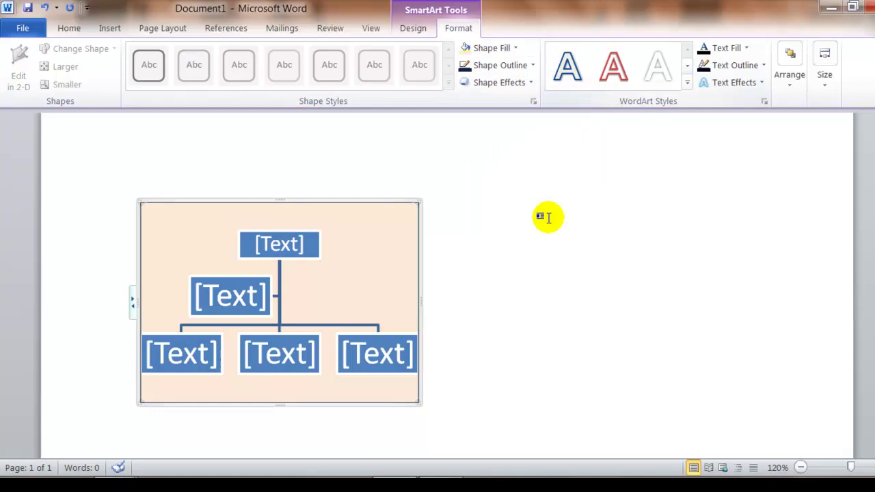
{"action": "left_click", "coordinate": [506, 323]}
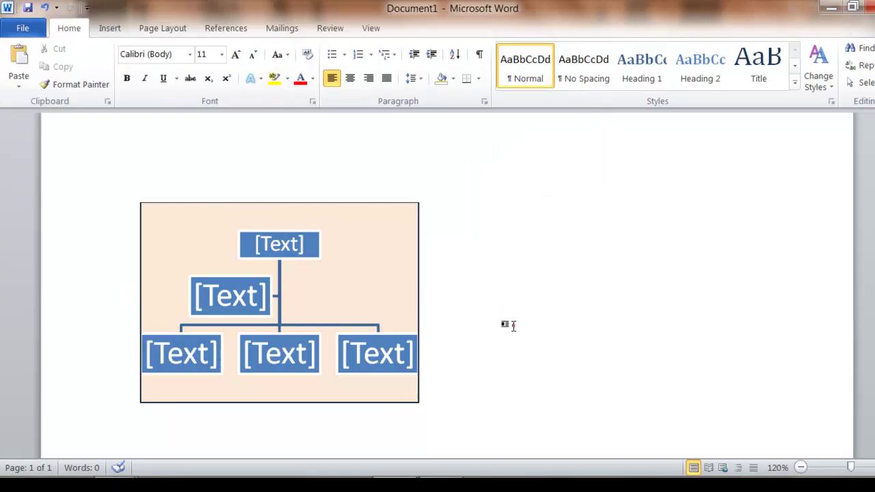
{"action": "left_click", "coordinate": [357, 206]}
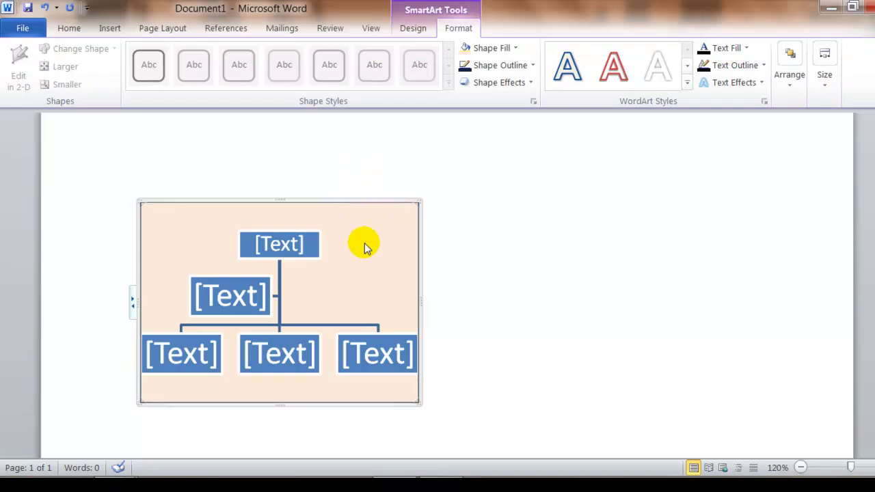
{"action": "left_click", "coordinate": [507, 244]}
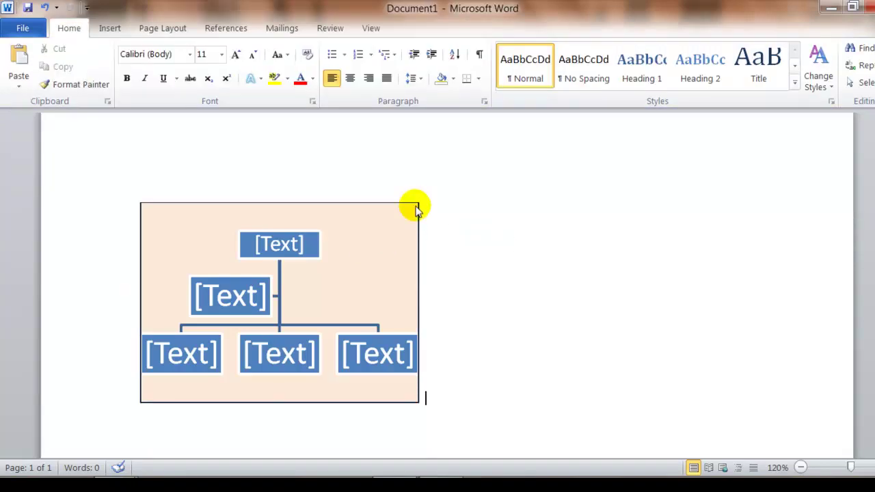
{"action": "left_click", "coordinate": [415, 206]}
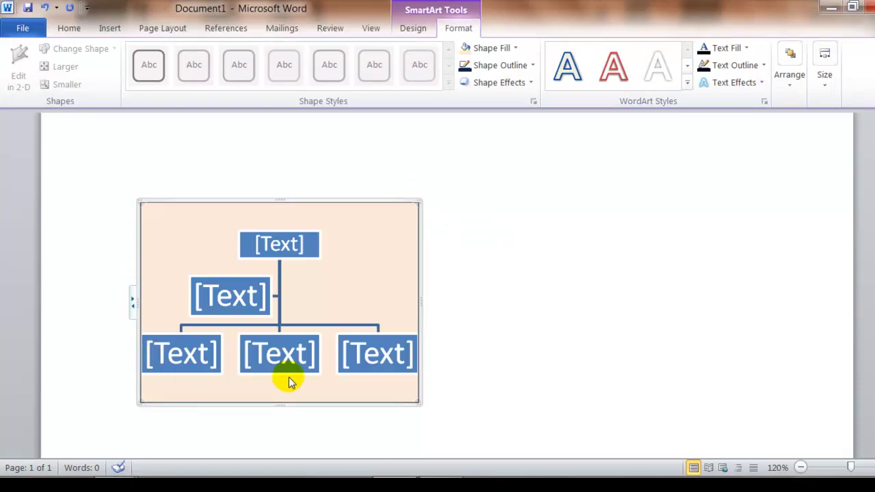
{"action": "left_click", "coordinate": [295, 246]}
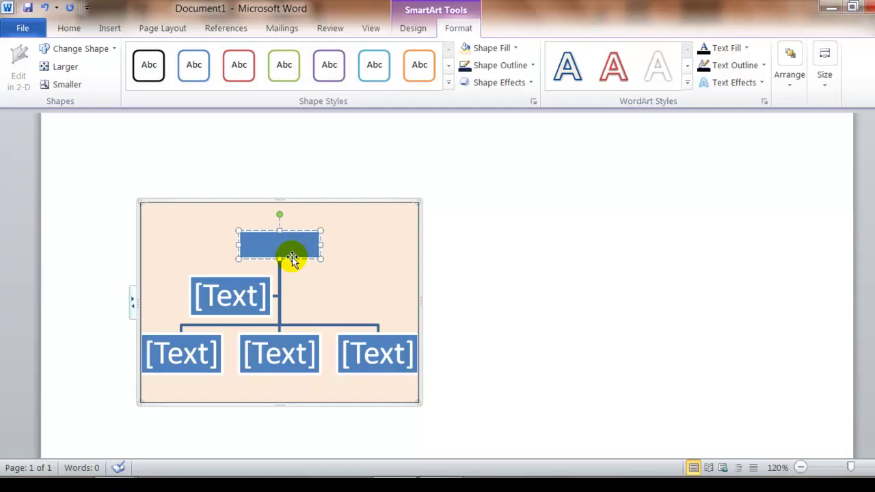
{"action": "left_click", "coordinate": [292, 258]}
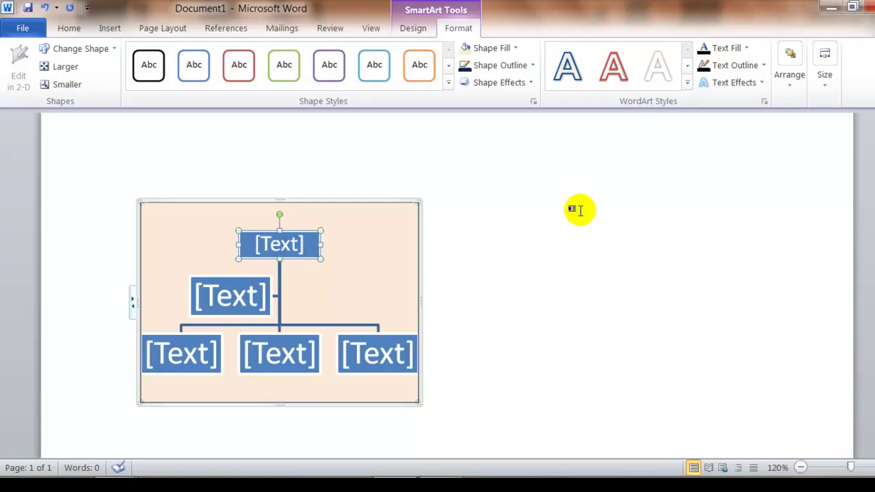
{"action": "left_click", "coordinate": [574, 209]}
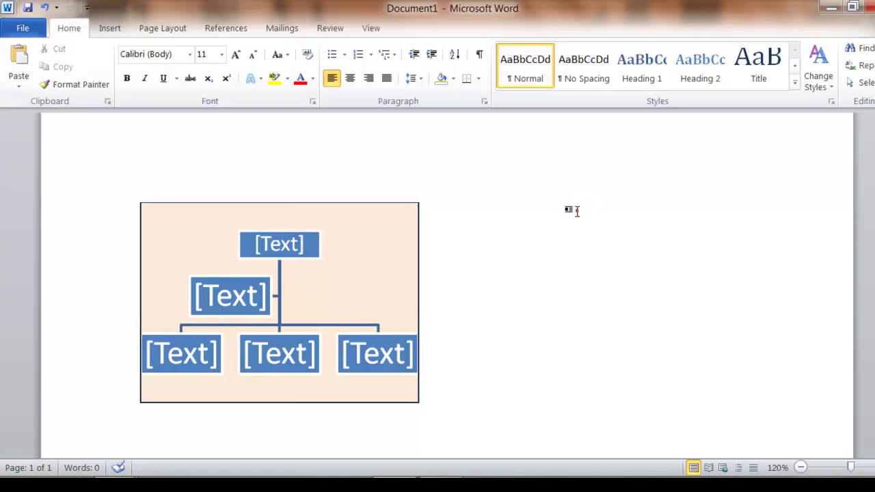
{"action": "left_click", "coordinate": [357, 201]}
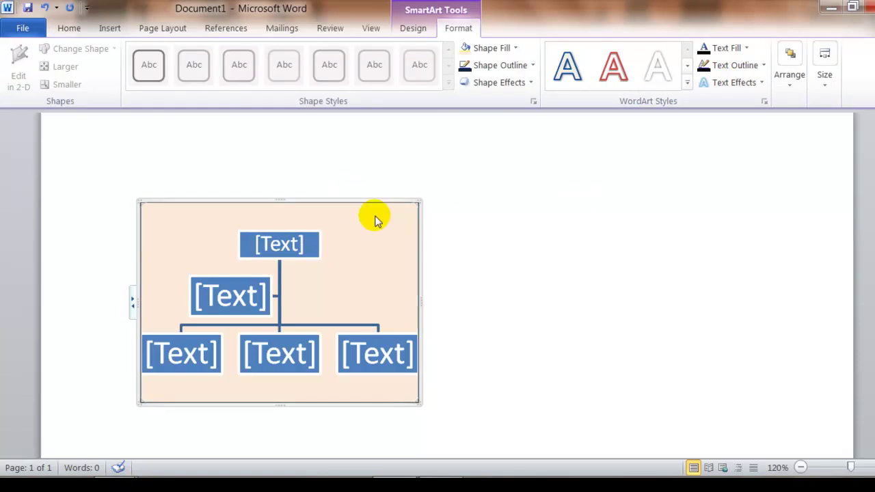
- Deselect the organization chart and insert WordArt below it in the orange style from the gallery's third row, second column
{"action": "left_click", "coordinate": [499, 373]}
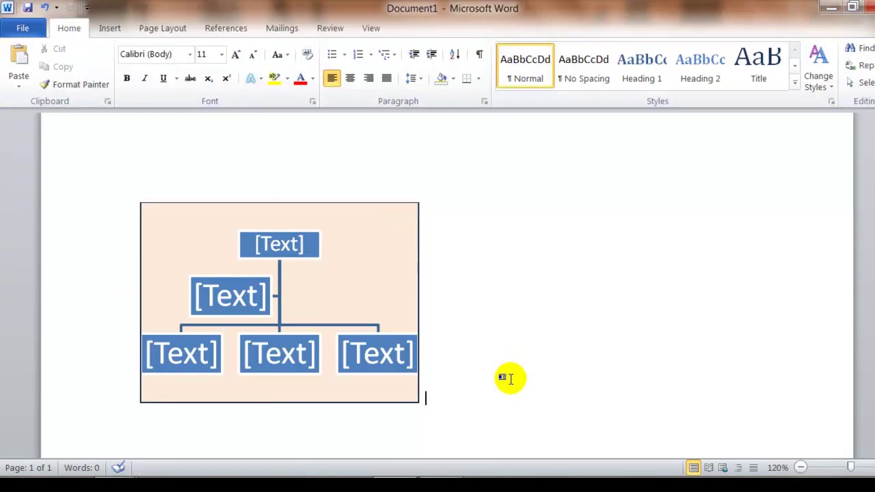
{"action": "key", "text": "ctrl+z"}
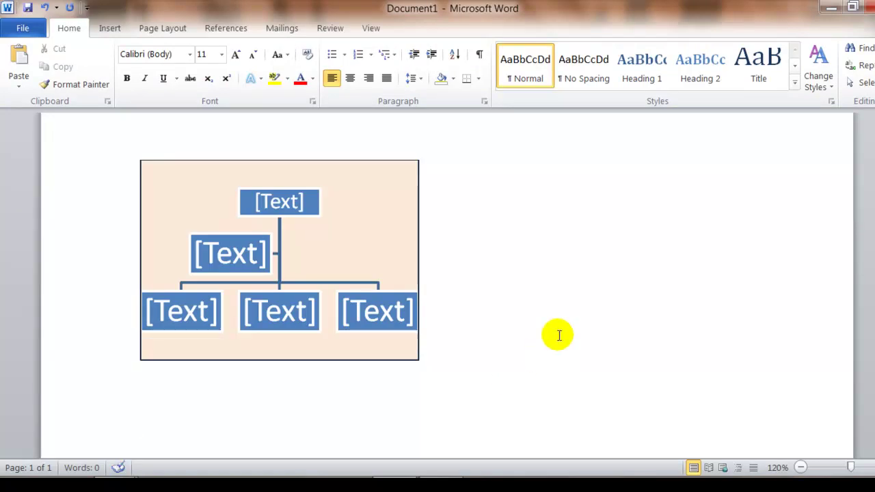
{"action": "left_click", "coordinate": [104, 30]}
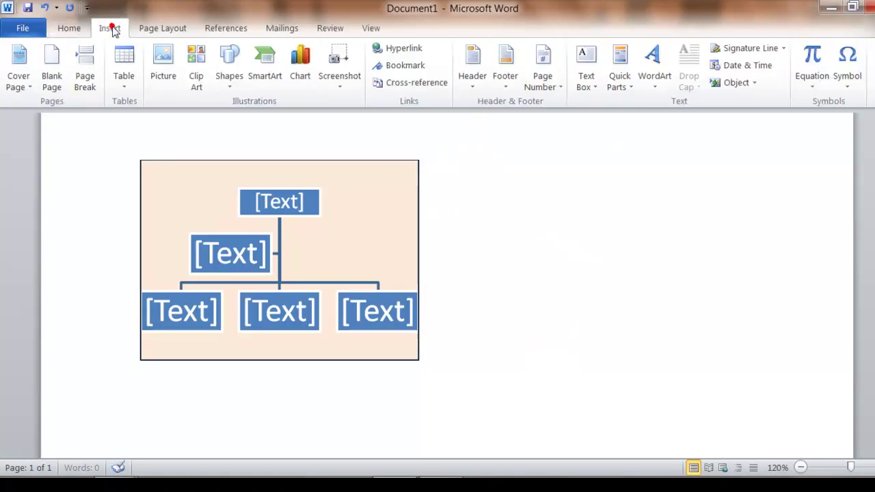
{"action": "left_click", "coordinate": [652, 87]}
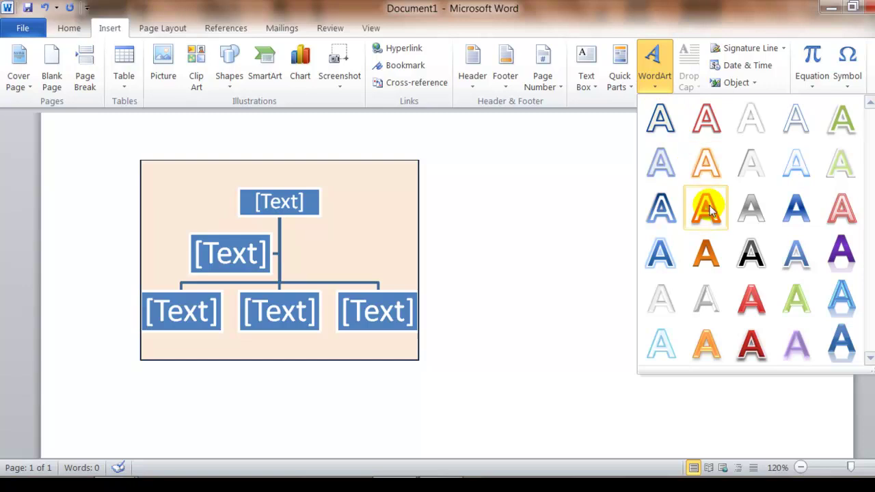
{"action": "left_click", "coordinate": [709, 214]}
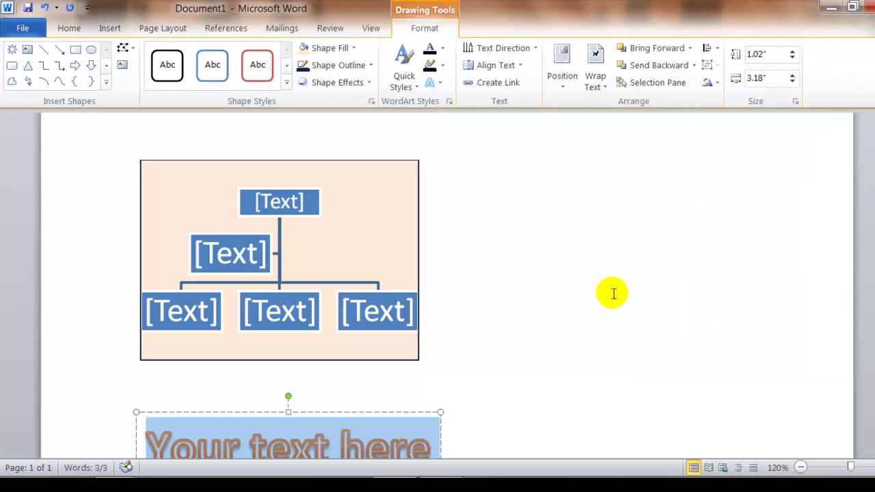
{"action": "scroll", "coordinate": [782, 265], "scroll_direction": "down", "scroll_amount": 3}
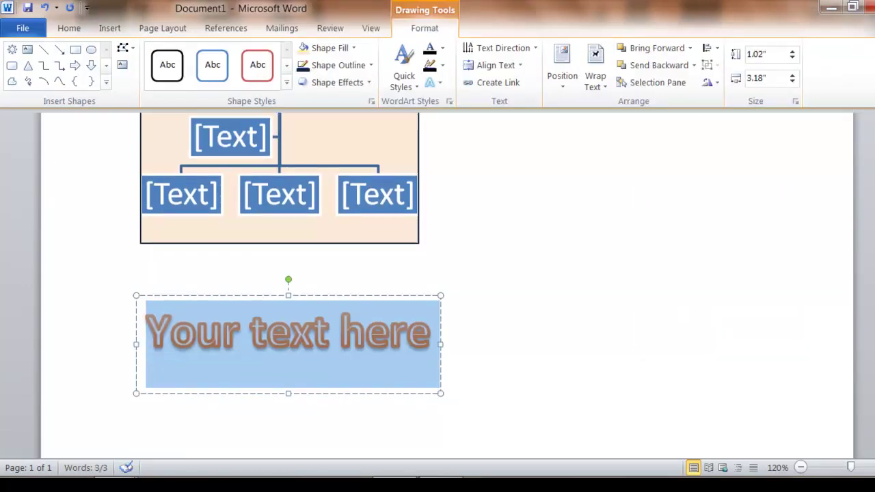
- Replace the WordArt placeholder text with "This is my Word Art" and deselect the object
{"action": "type", "text": "Th"}
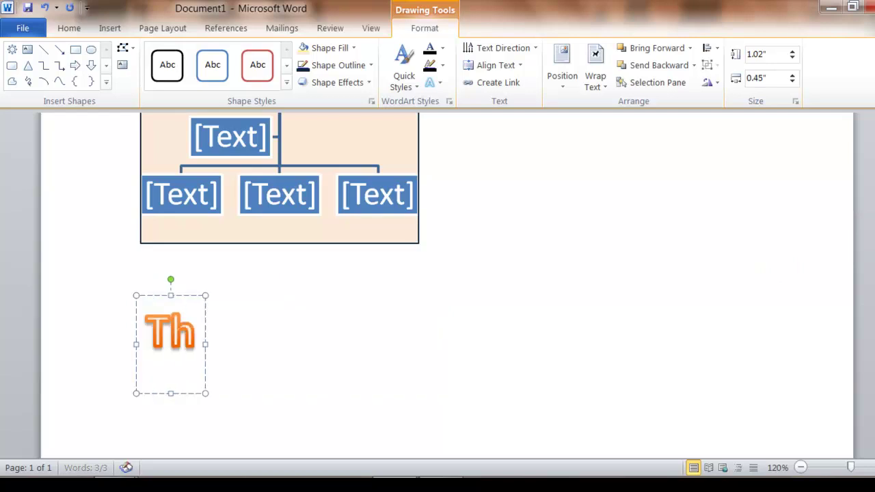
{"action": "type", "text": "is is m"}
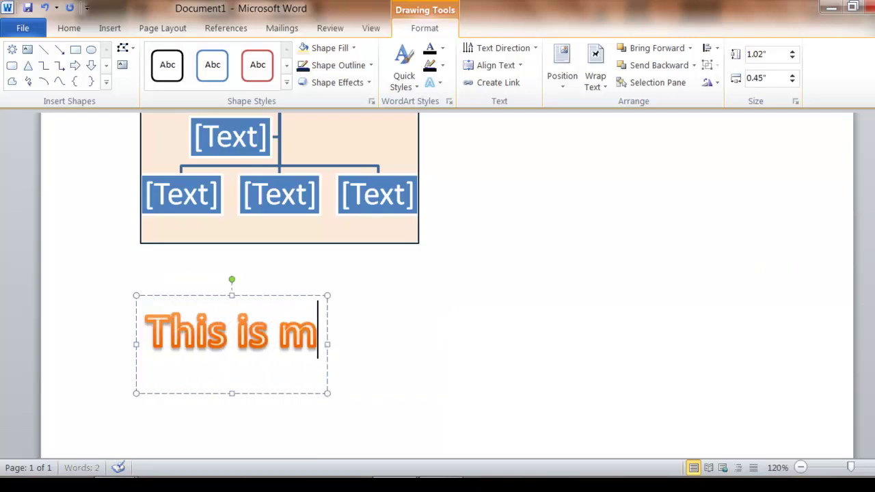
{"action": "type", "text": "y Word A"}
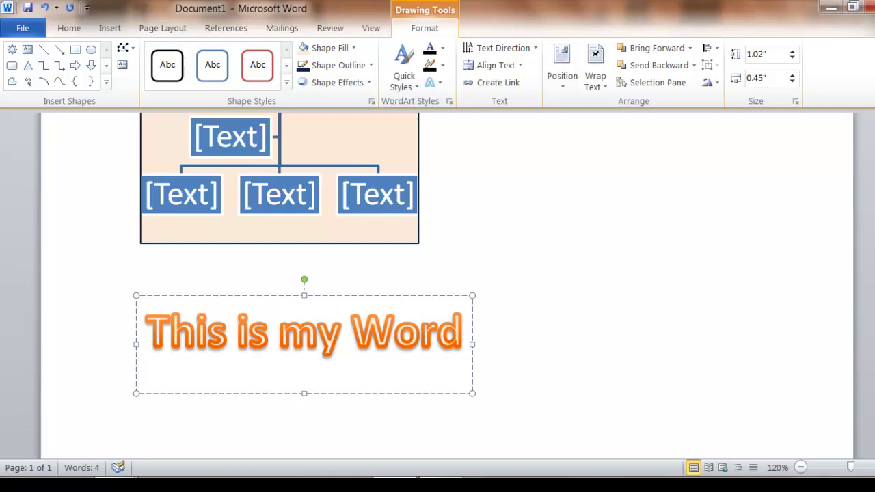
{"action": "key", "text": "BackSpace"}
{"action": "type", "text": "Art"}
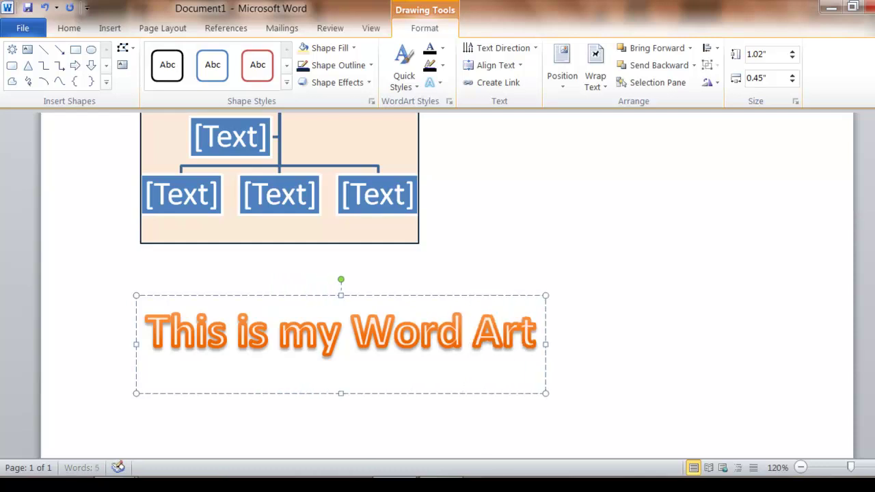
{"action": "left_click", "coordinate": [608, 352]}
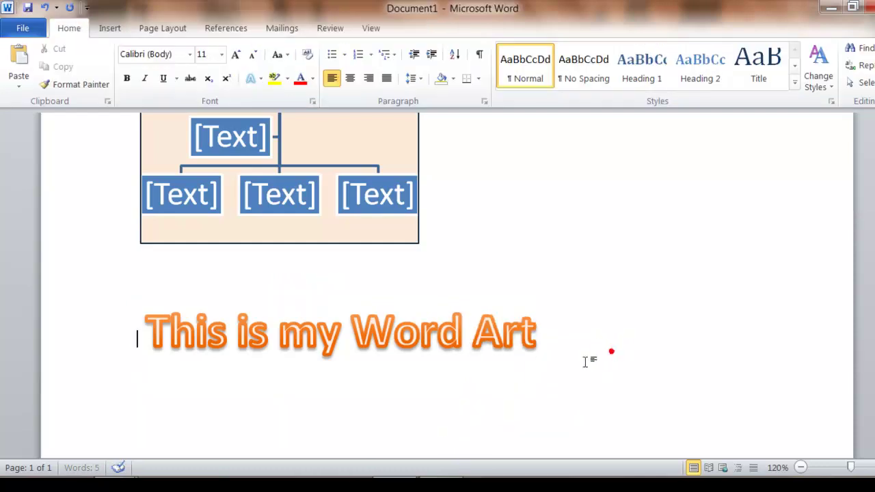
- Enlarge the WordArt box from its corner to about 1.94" high and 4.72" wide
{"action": "left_click", "coordinate": [449, 337]}
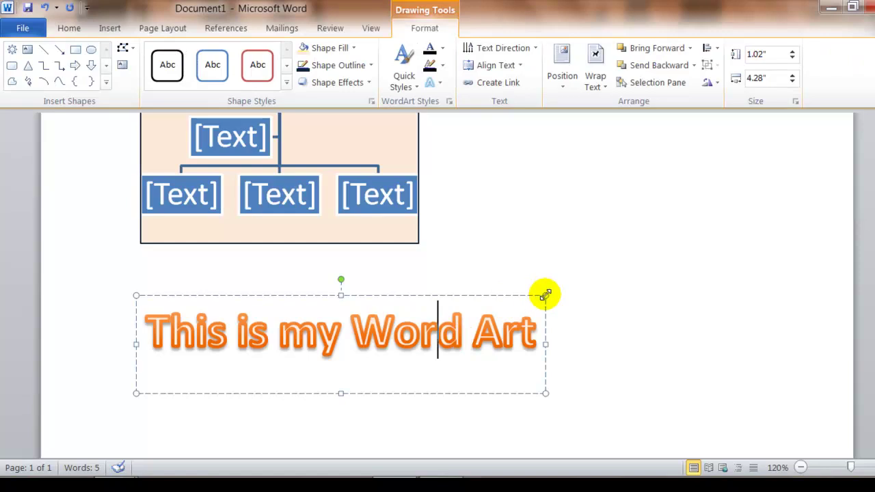
{"action": "left_click_drag", "start_coordinate": [545, 295], "coordinate": [588, 282]}
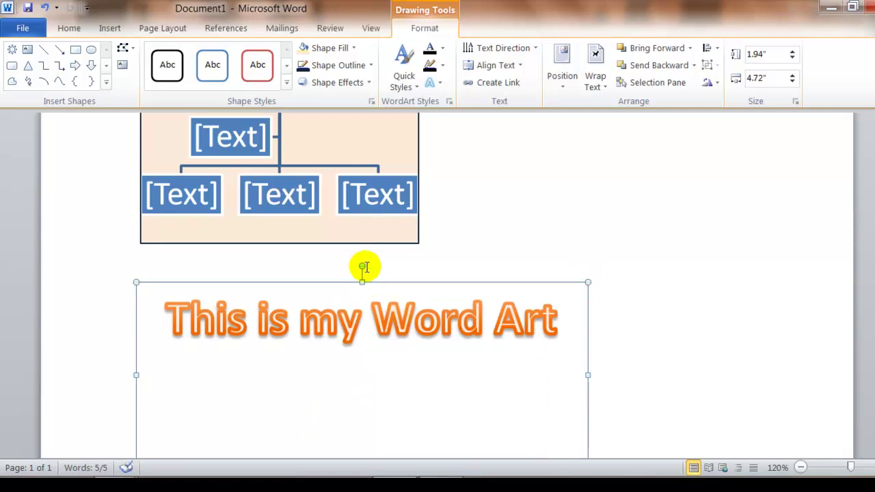
{"action": "mouse_move", "coordinate": [365, 266]}
{"action": "left_mouse_down"}
{"action": "mouse_move", "coordinate": [389, 281]}
{"action": "mouse_move", "coordinate": [353, 260]}
{"action": "mouse_move", "coordinate": [363, 268]}
{"action": "left_mouse_up"}
{"action": "left_click", "coordinate": [360, 321]}
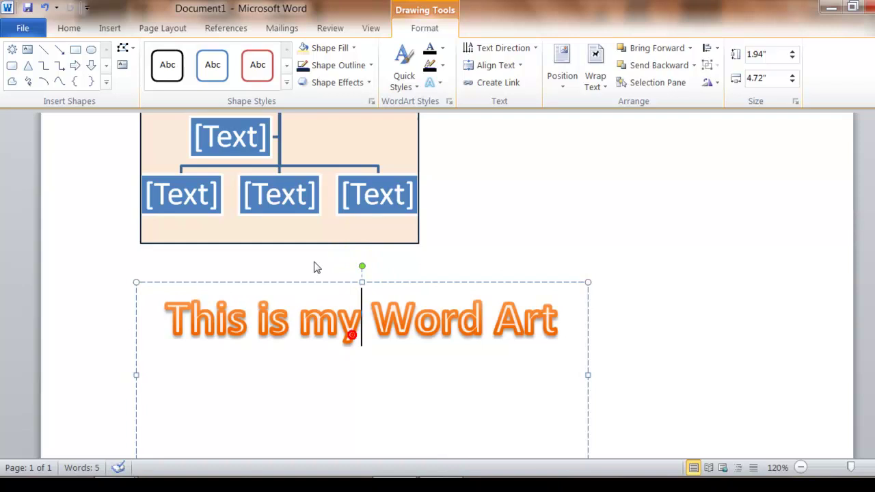
- Try the teal-outlined and the solid blue shape styles on the WordArt box
{"action": "left_click", "coordinate": [286, 66]}
{"action": "left_click", "coordinate": [257, 73]}
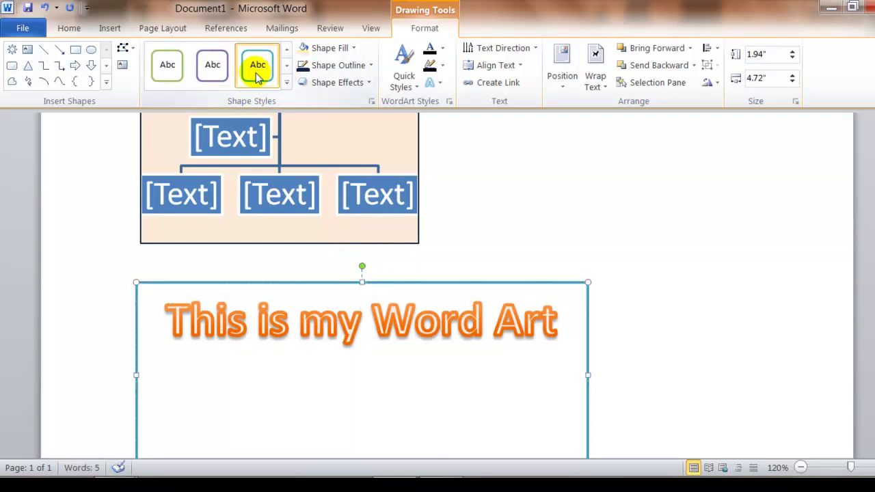
{"action": "left_click", "coordinate": [286, 66]}
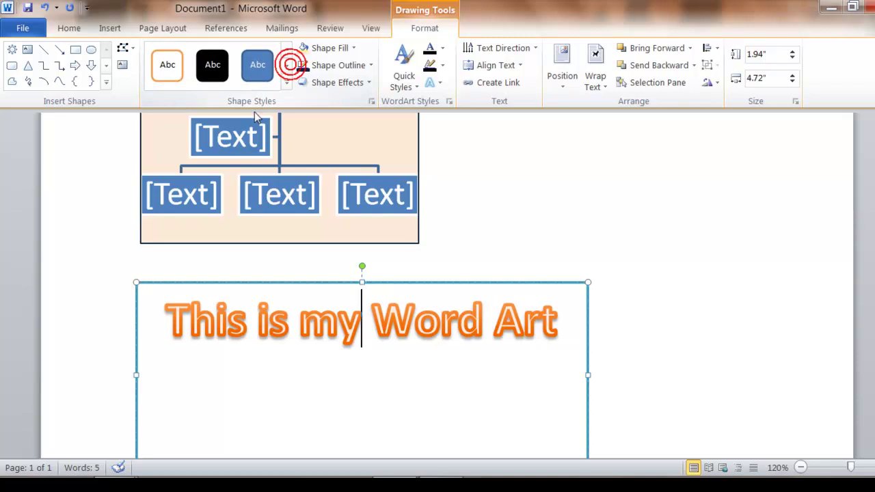
{"action": "left_click", "coordinate": [257, 76]}
- Try the solid orange shape style on the WordArt box and settle on the solid teal style with the darker outline
{"action": "left_click", "coordinate": [286, 65]}
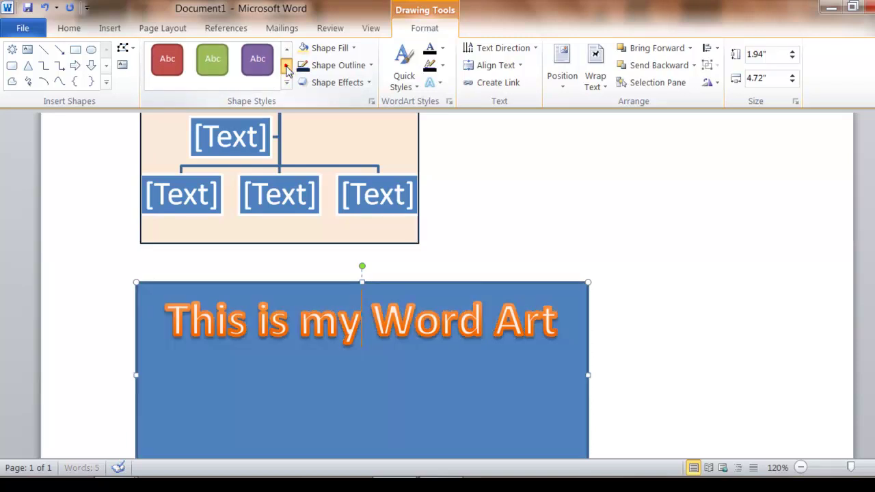
{"action": "left_click", "coordinate": [287, 66]}
{"action": "left_click", "coordinate": [226, 79]}
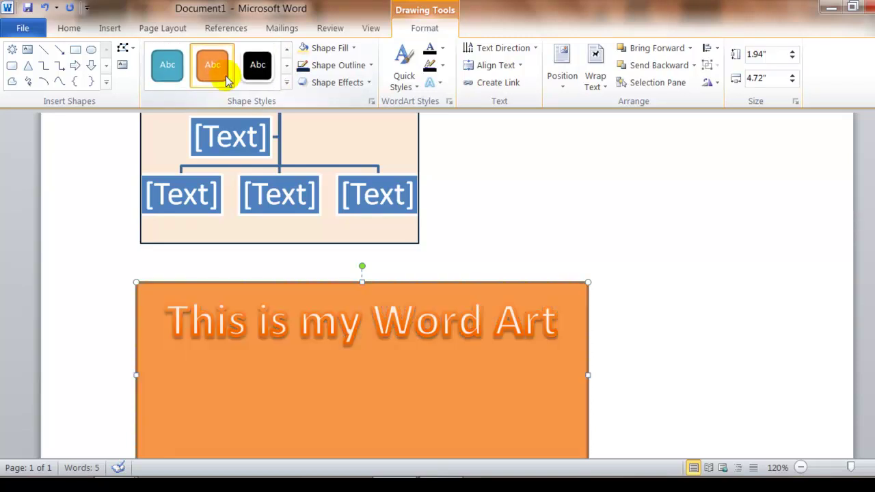
{"action": "left_click", "coordinate": [165, 65]}
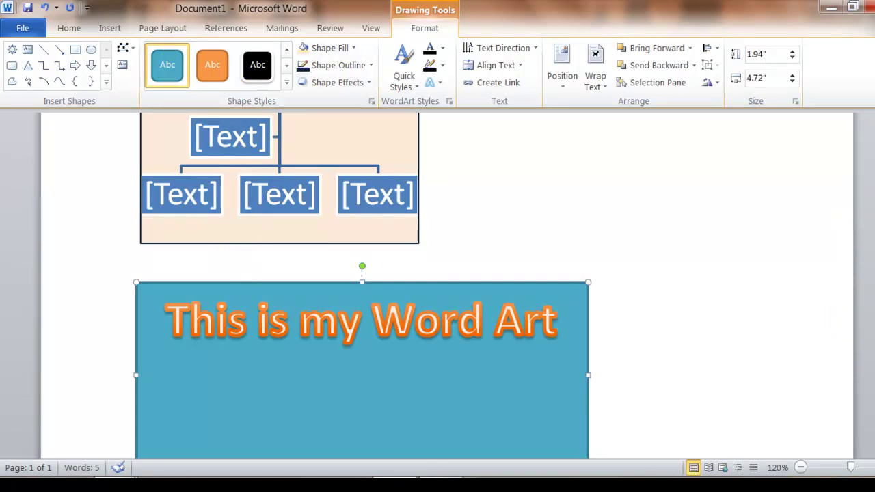
- Place the insertion point right after the organization chart and bring up the commands for inserting objects
{"action": "scroll", "coordinate": [800, 183], "scroll_direction": "up", "scroll_amount": 4}
{"action": "left_click", "coordinate": [578, 178]}
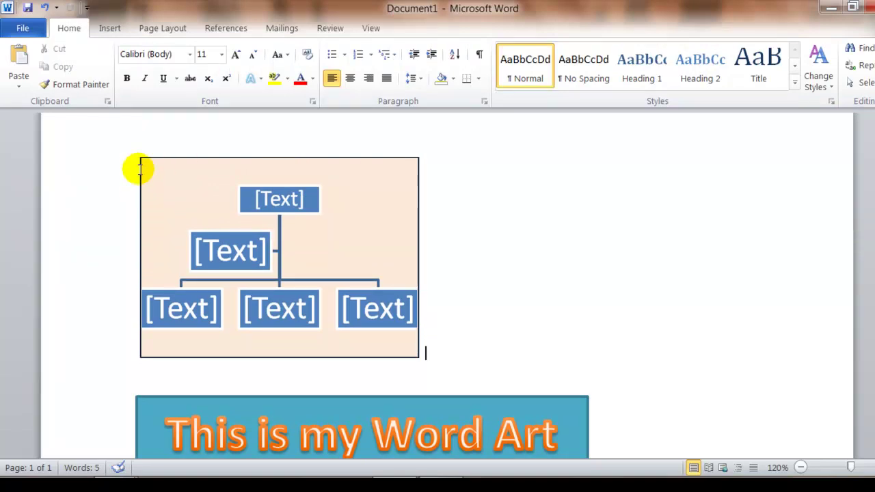
{"action": "left_click", "coordinate": [108, 31]}
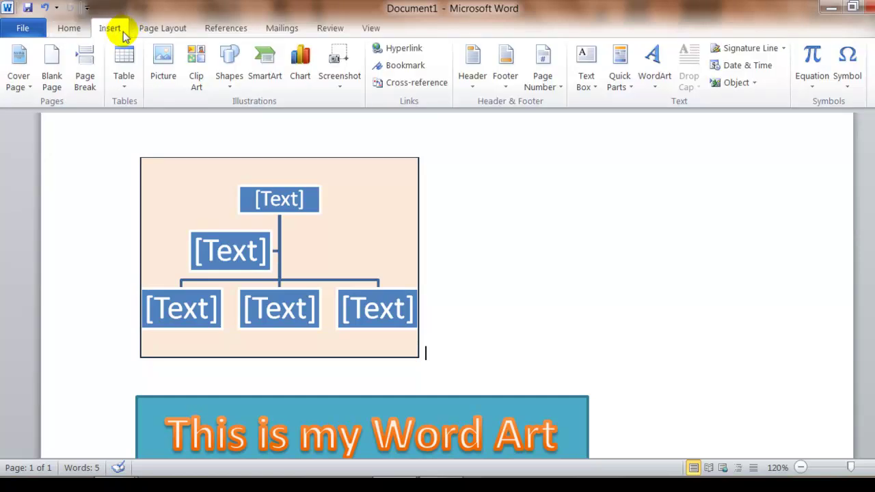